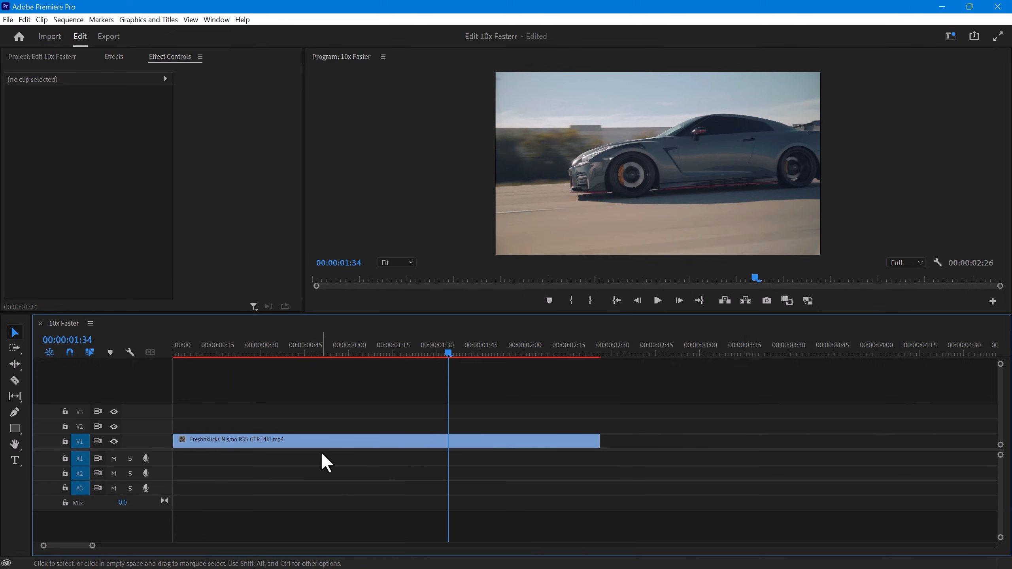
# - Undo the last trim and ripple-trim the clip's start to a point at about 00:00:00:39
pyautogui.hotkey('ctrl', 'z')
pyautogui.click(287, 353)
pyautogui.press('q')
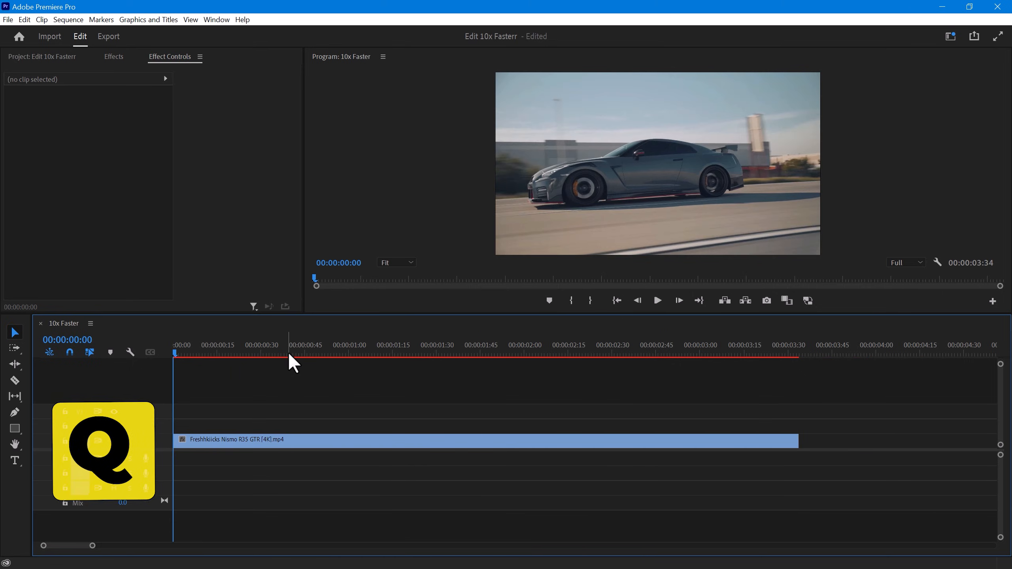
# - Ripple-trim the clip's end to 00:00:02:29 and undo the trims to restore the full clip
pyautogui.click(609, 352)
pyautogui.press('w')
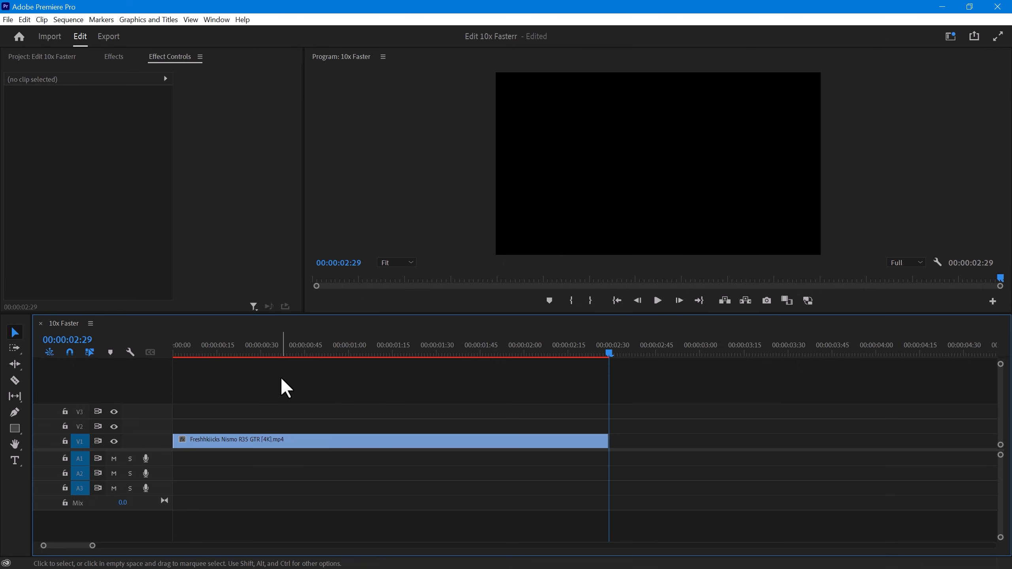
pyautogui.hotkey('ctrl', 'z')
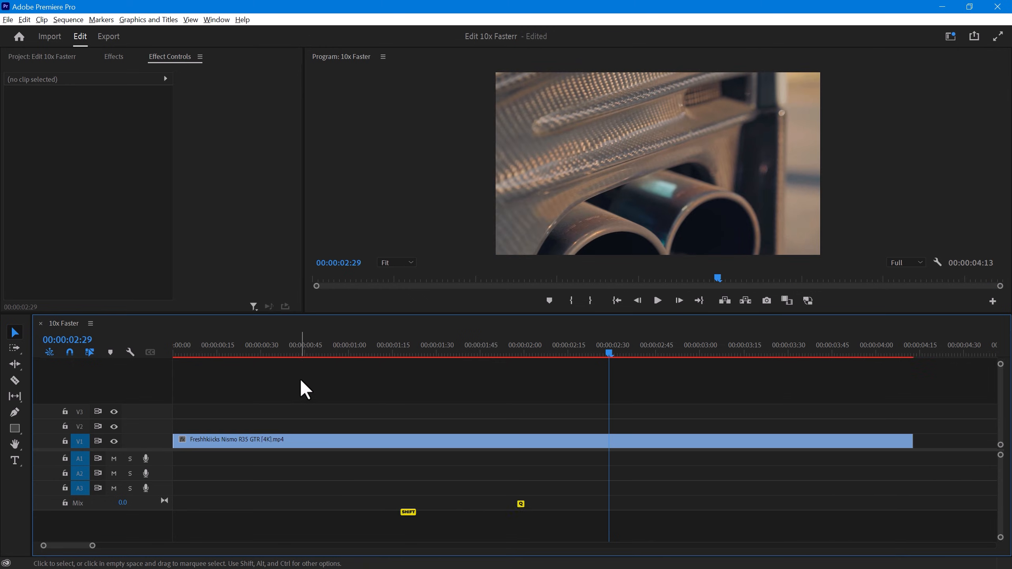
# - Trim the clip's start to about 00:00:00:42 and its end to 00:00:02:17 without rippling
pyautogui.click(295, 351)
pyautogui.hotkey('shift', 'q')
pyautogui.click(574, 351)
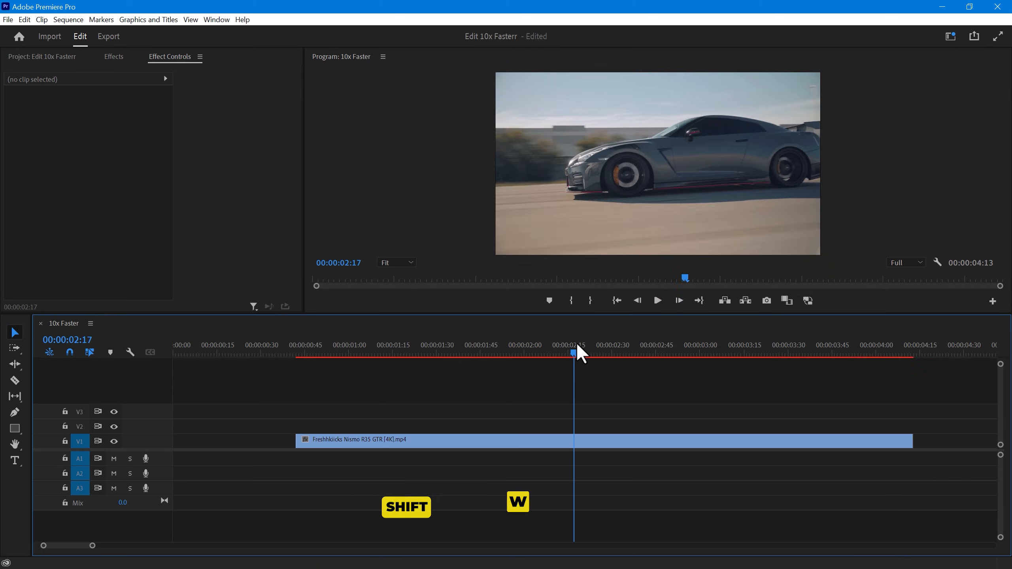
pyautogui.hotkey('shift', 'w')
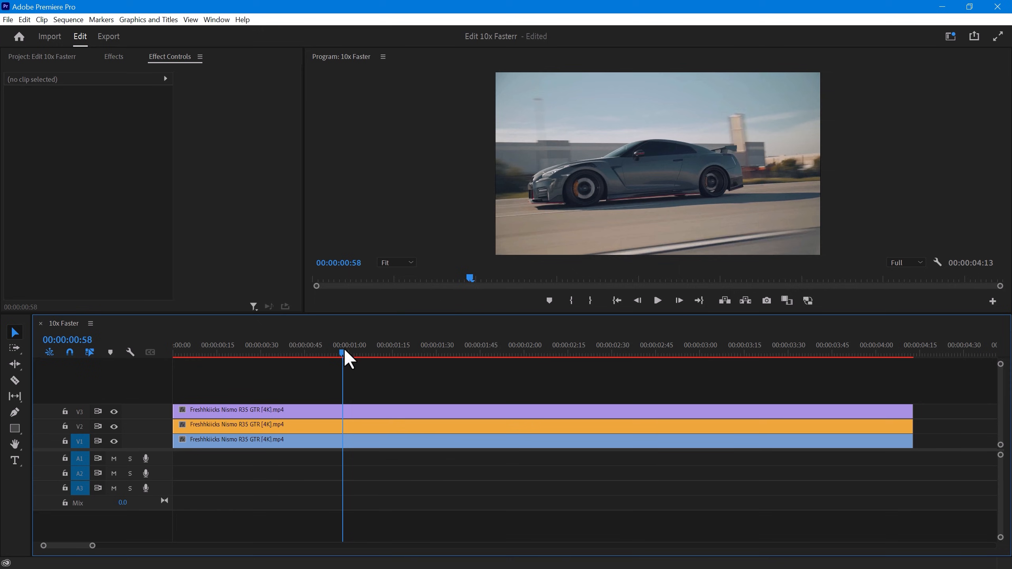
# - Try splitting the V3 clip alone and all three selected clips together at 00:00:00:54, undoing each split
pyautogui.click(351, 410)
pyautogui.hotkey('ctrl', 'k')
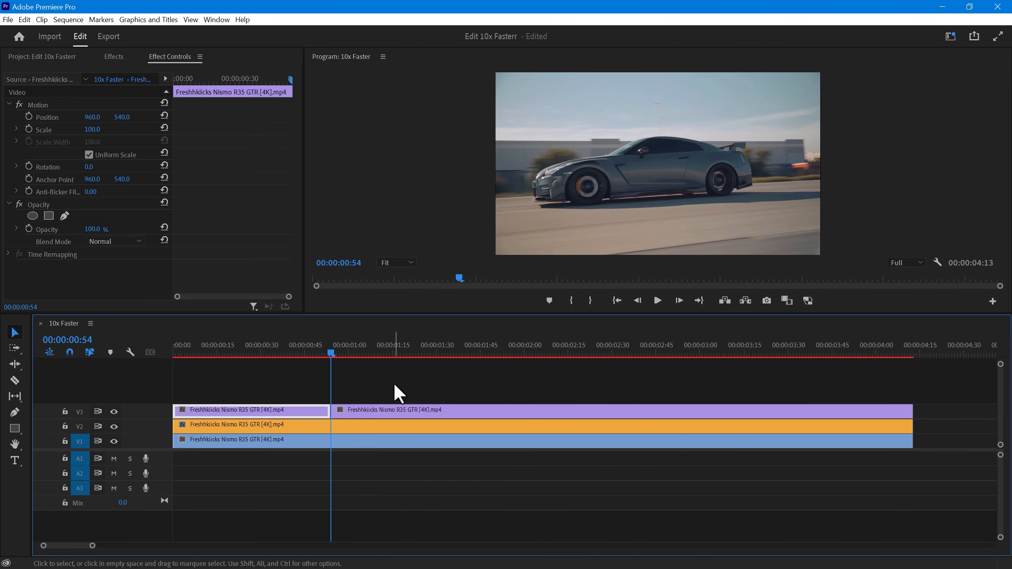
pyautogui.moveTo(376, 375); pyautogui.dragTo(469, 471)
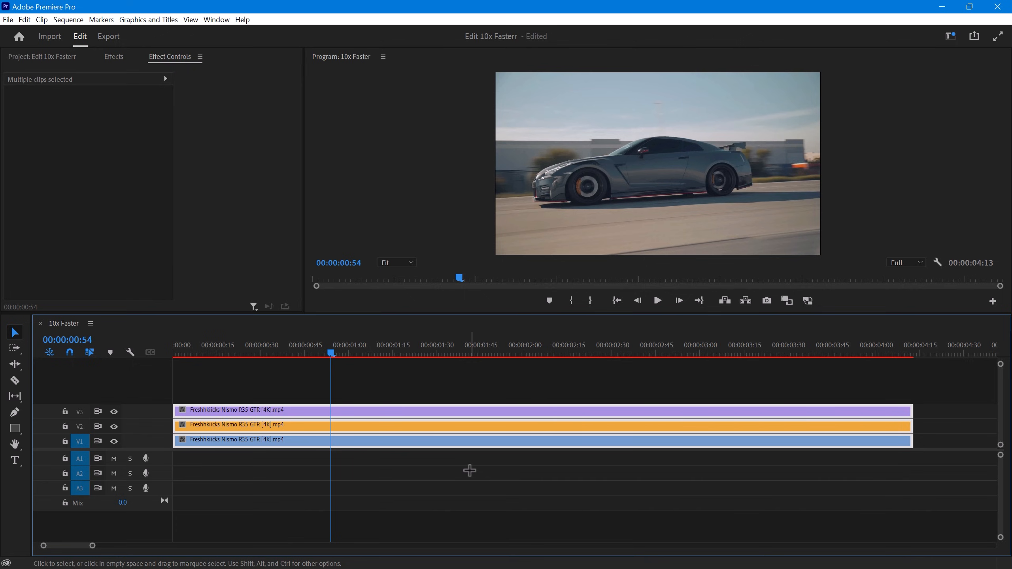
pyautogui.hotkey('ctrl', 'k')
pyautogui.click(353, 366)
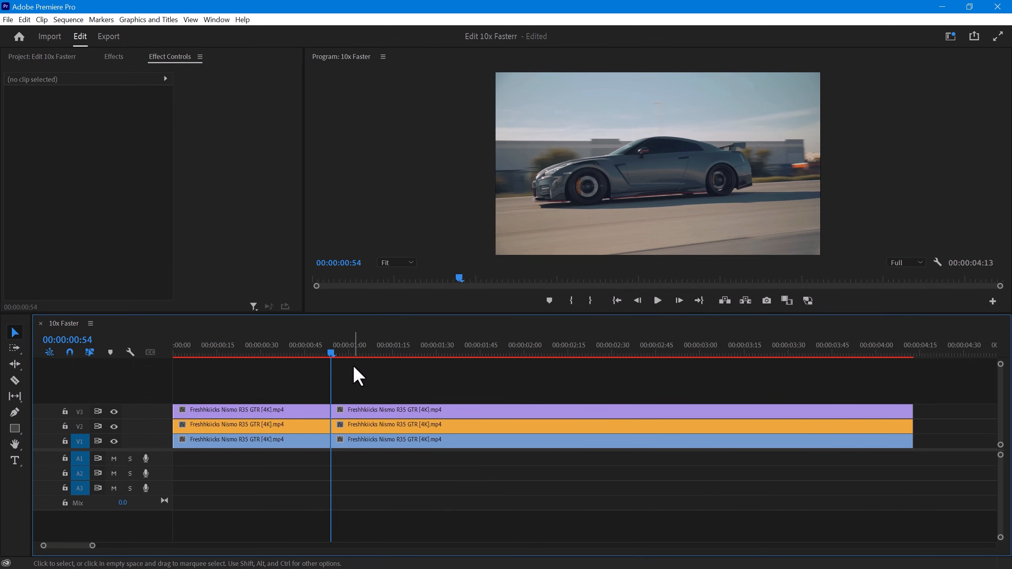
pyautogui.hotkey('ctrl', 'z')
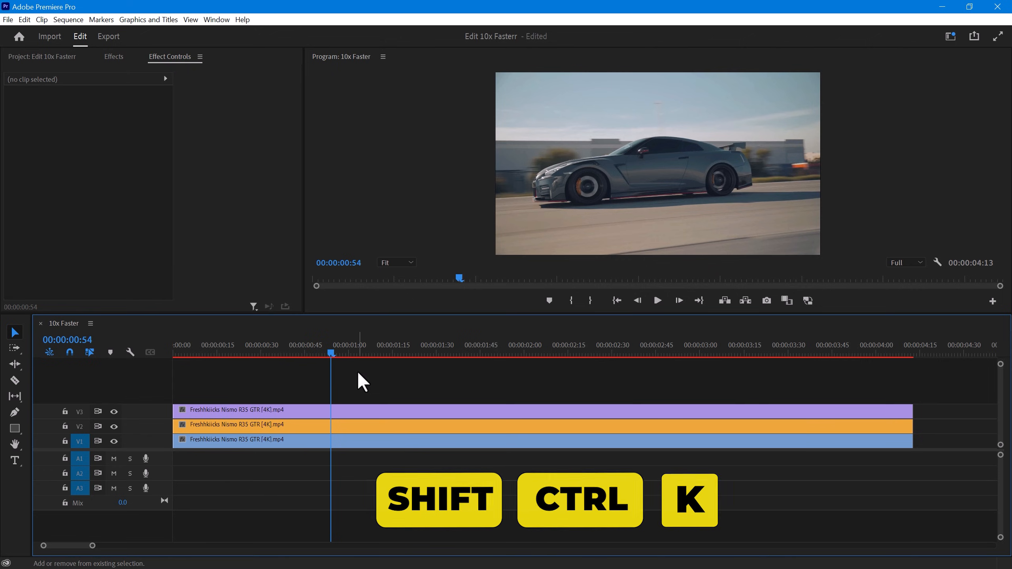
# - Cut the clips on all tracks at nine points, from 00:00:00:54 to about 00:00:03:40
pyautogui.hotkey('ctrl', 'shift', 'k')
pyautogui.moveTo(464, 347); pyautogui.dragTo(477, 350)
pyautogui.hotkey('ctrl', 'shift', 'k')
pyautogui.click(560, 346)
pyautogui.hotkey('ctrl', 'shift', 'k')
pyautogui.click(609, 346)
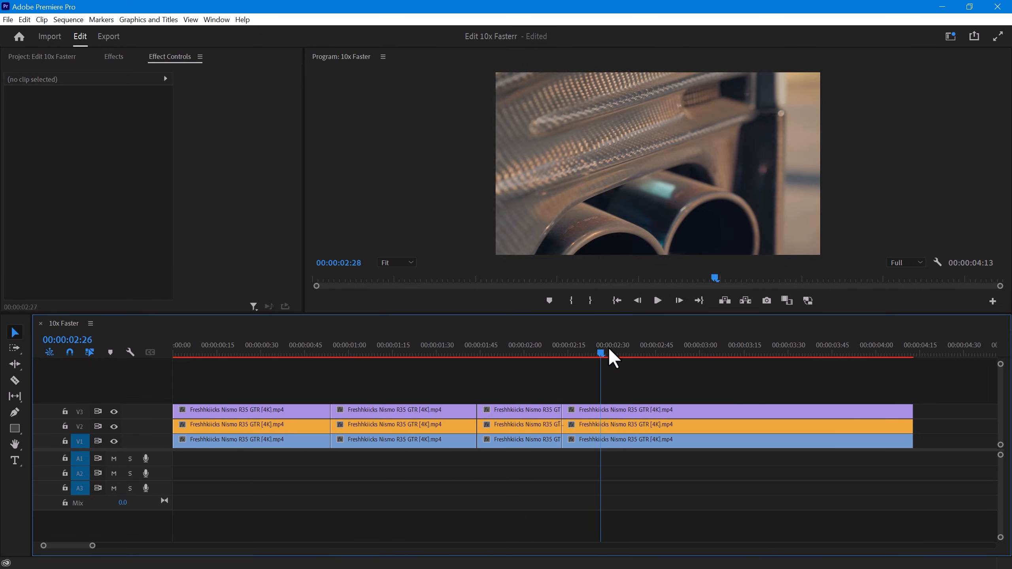
pyautogui.hotkey('ctrl', 'shift', 'k')
pyautogui.click(621, 348)
pyautogui.click(655, 351)
pyautogui.hotkey('ctrl', 'shift', 'k')
pyautogui.click(705, 352)
pyautogui.hotkey('ctrl', 'shift', 'k')
pyautogui.click(742, 353)
pyautogui.hotkey('ctrl', 'shift', 'k')
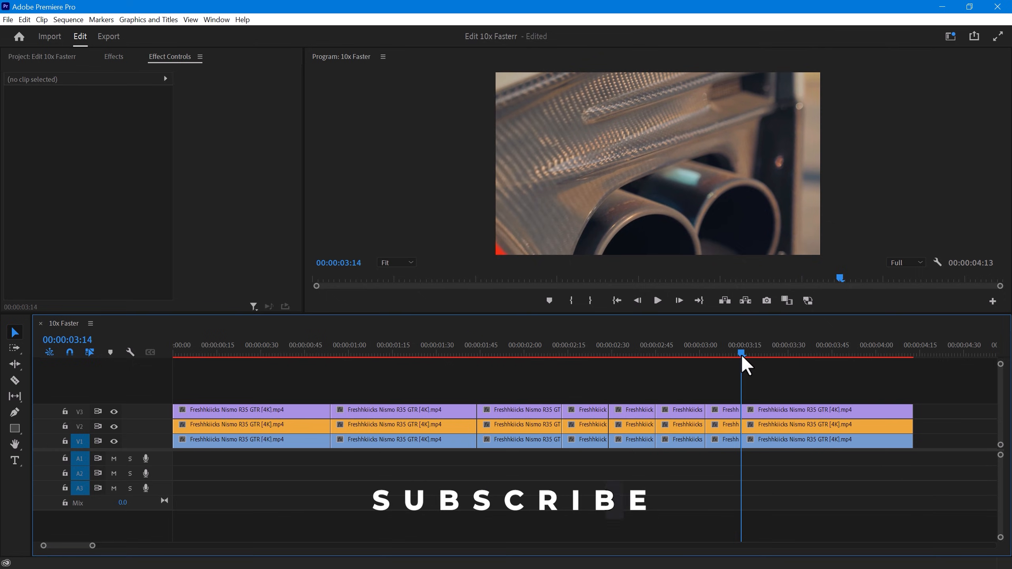
pyautogui.click(782, 353)
pyautogui.hotkey('ctrl', 'shift', 'k')
pyautogui.click(820, 353)
pyautogui.hotkey('ctrl', 'shift', 'k')
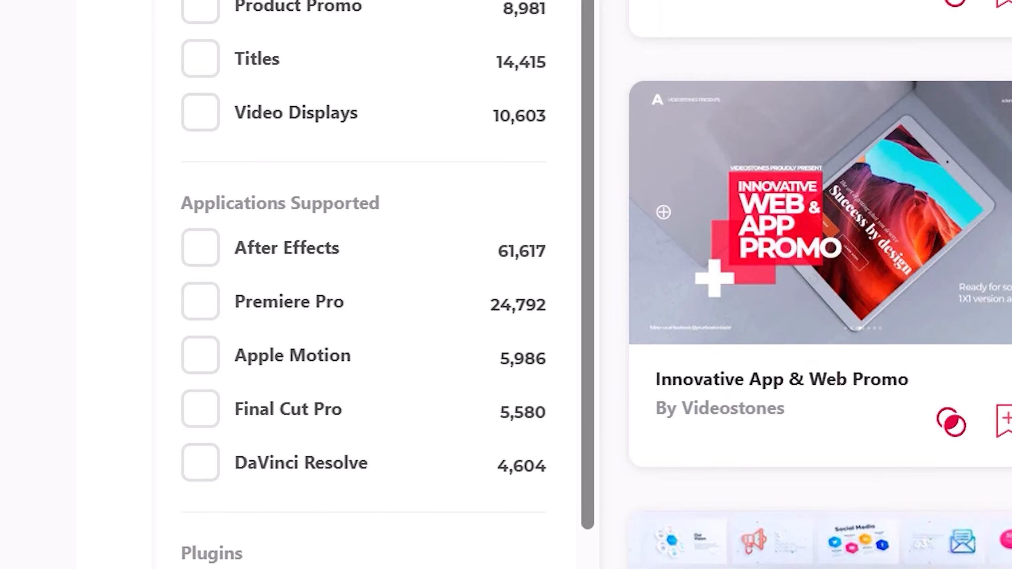
# - Switch to Envato Elements and browse the video templates and the other asset categories, including music and sound effects
pyautogui.scroll(-4, 829, 284)
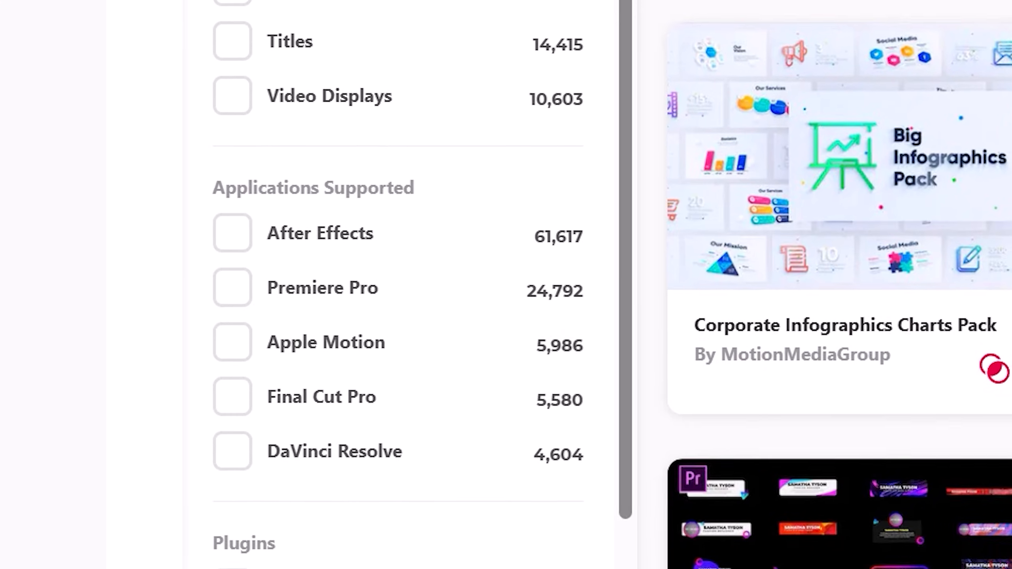
pyautogui.scroll(-1, 849, 285)
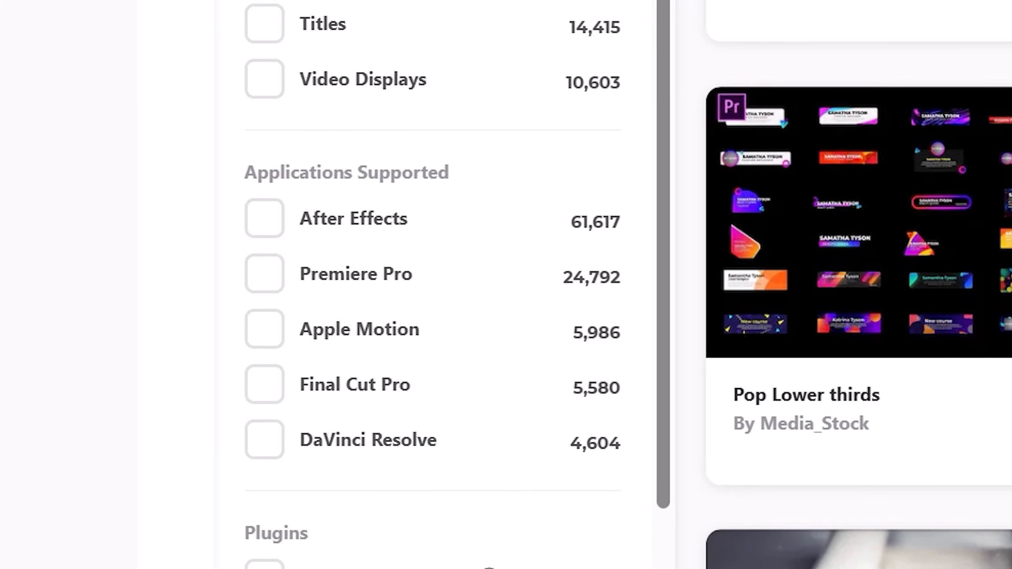
pyautogui.moveTo(124, 134)
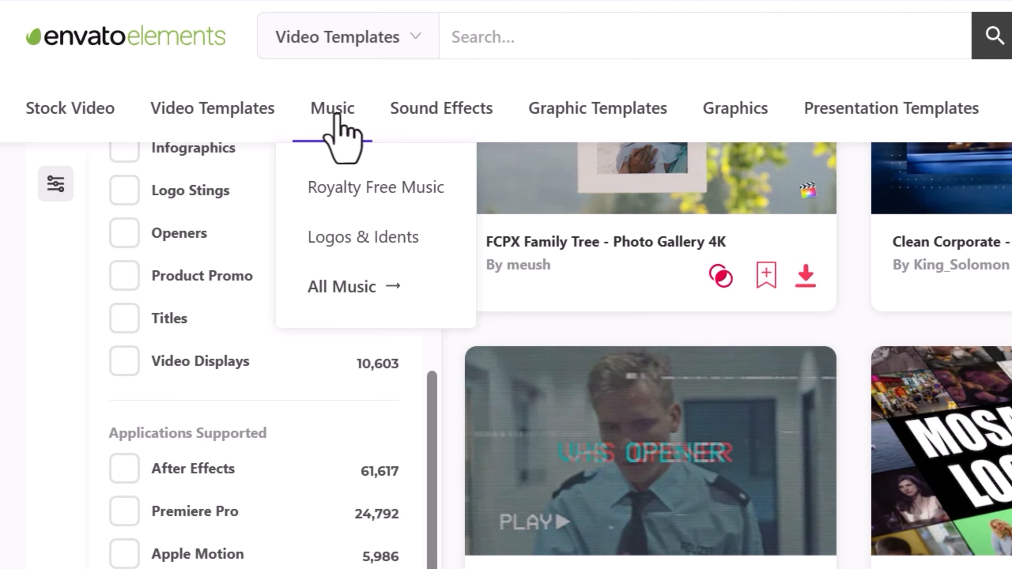
pyautogui.moveTo(467, 114)
pyautogui.moveTo(792, 115)
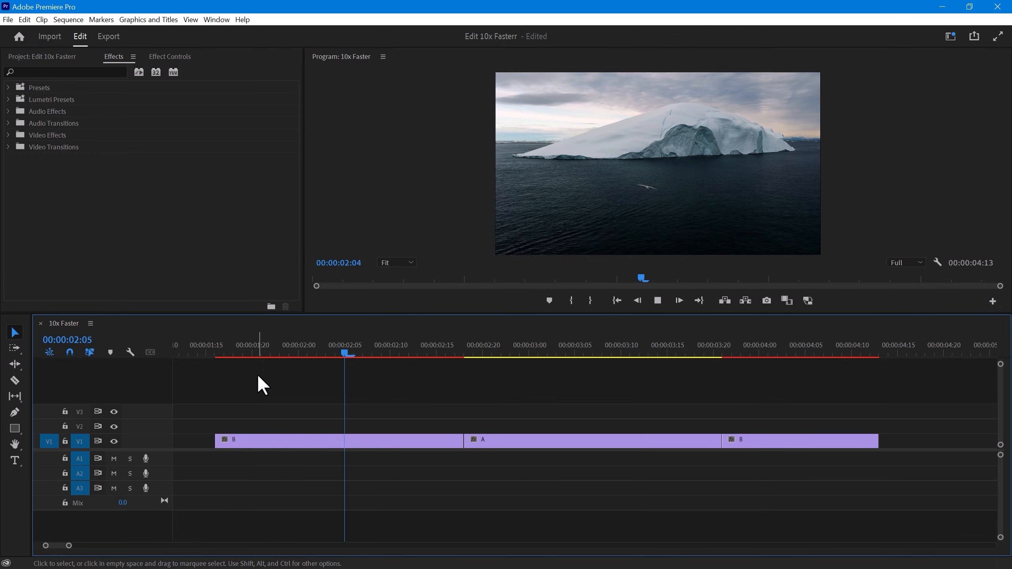
# - Apply the default Cross Dissolve transition to all three V1 clips in Premiere Pro and play back the result
pyautogui.press('space')
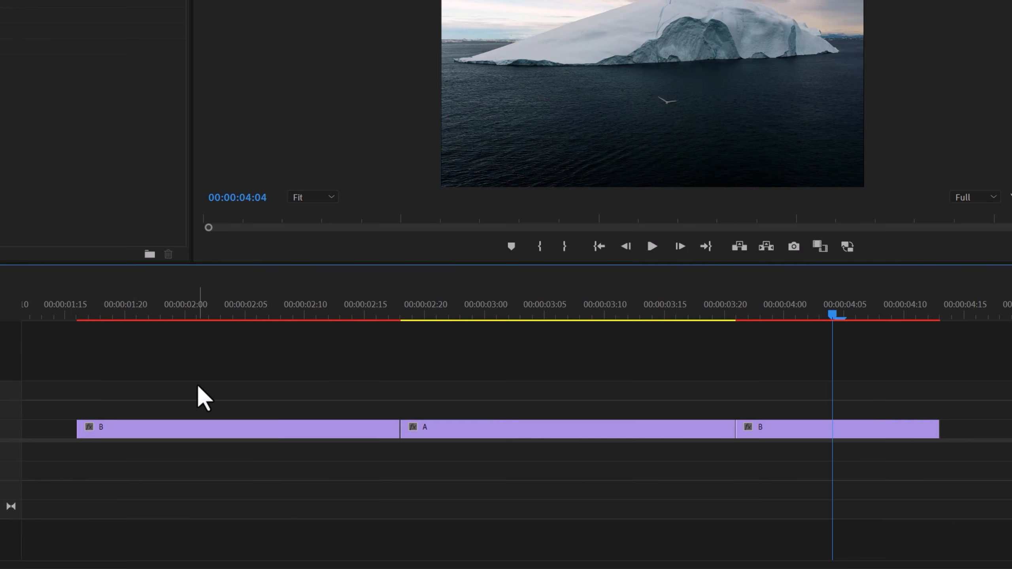
pyautogui.moveTo(188, 376); pyautogui.dragTo(928, 446)
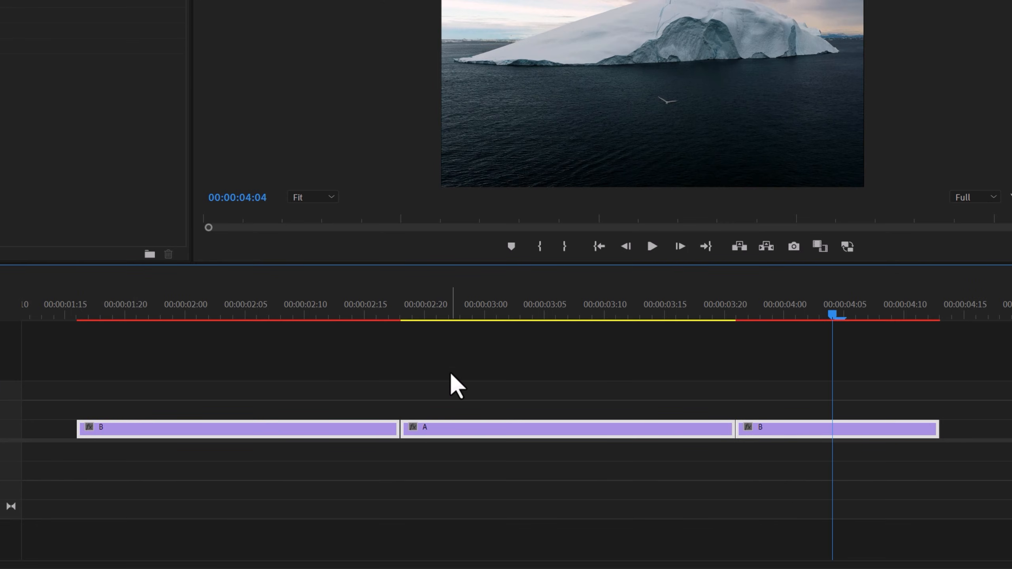
pyautogui.hotkey('ctrl', 'd')
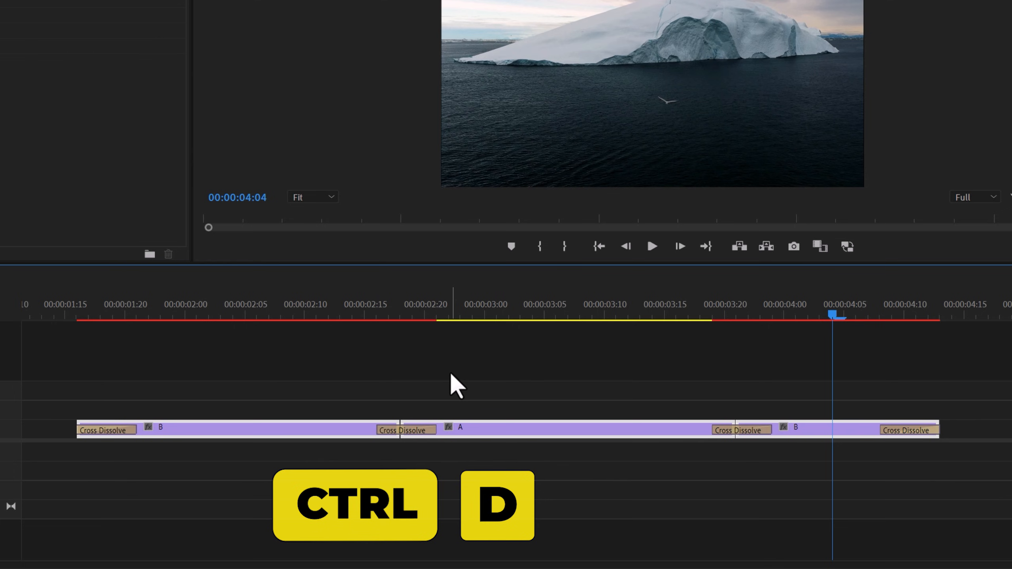
pyautogui.click(89, 313)
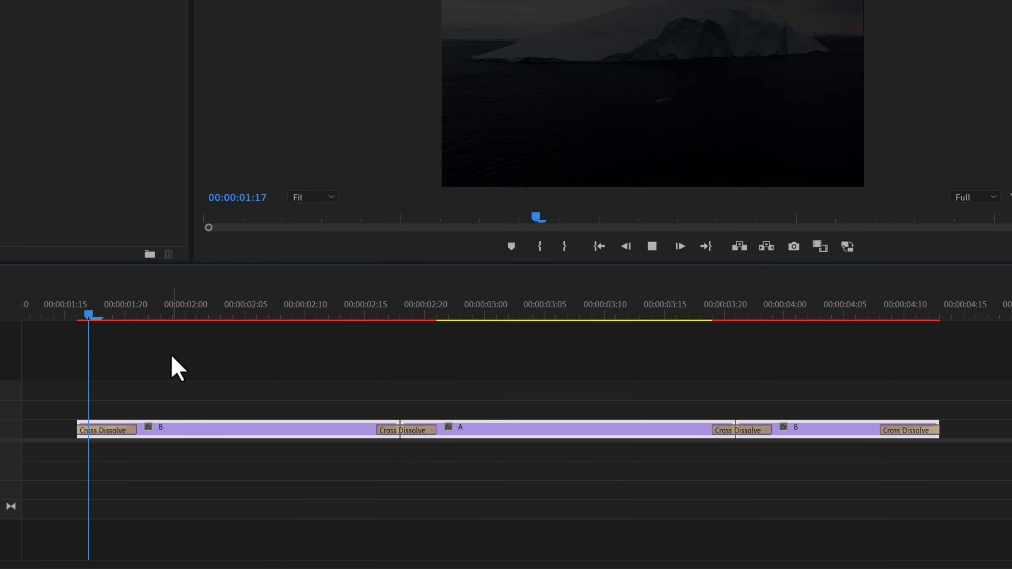
pyautogui.press('space')
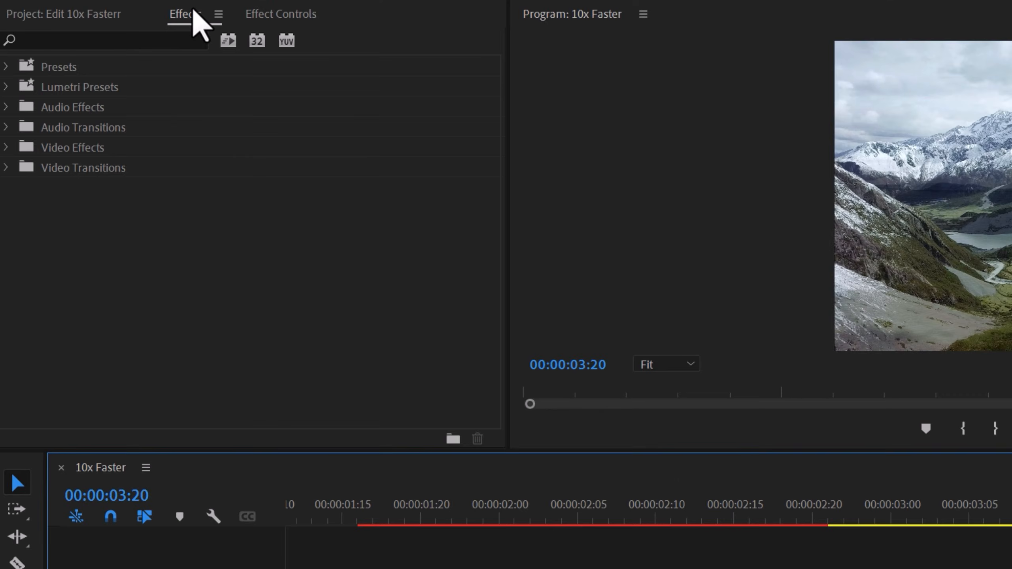
# - Set the Slide video transition as the default transition
pyautogui.click(5, 167)
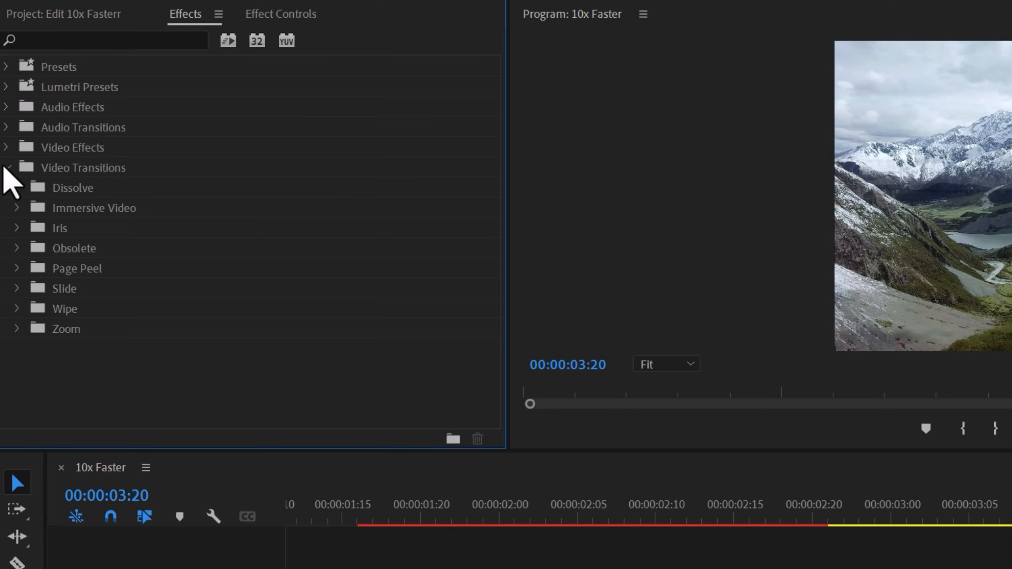
pyautogui.click(19, 288)
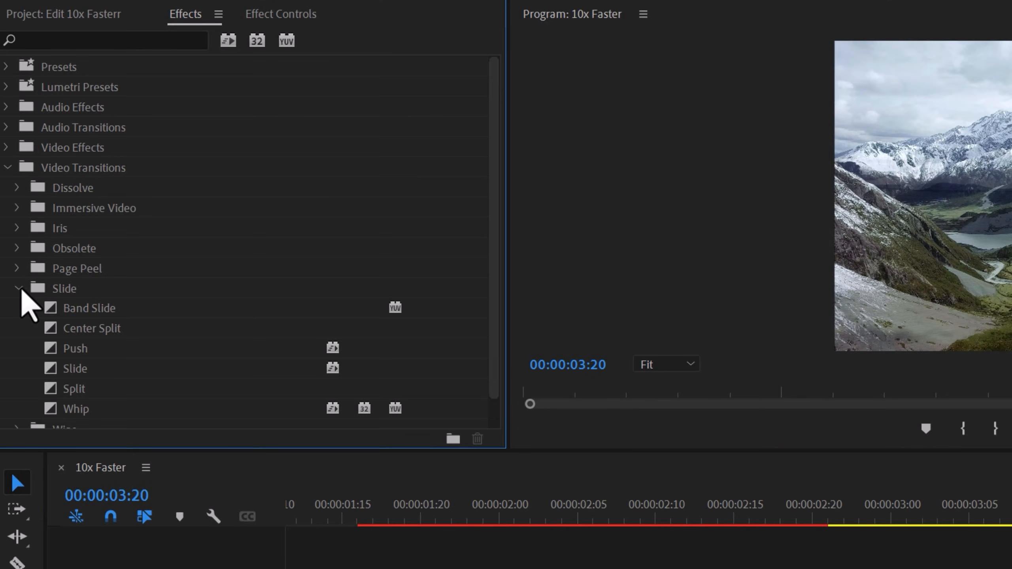
pyautogui.click(76, 373)
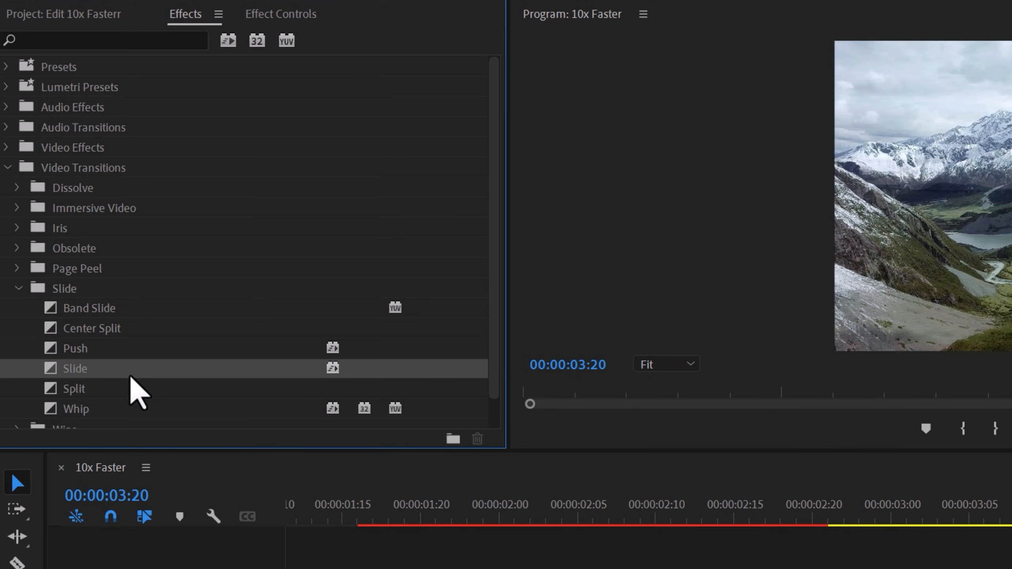
pyautogui.rightClick(105, 368)
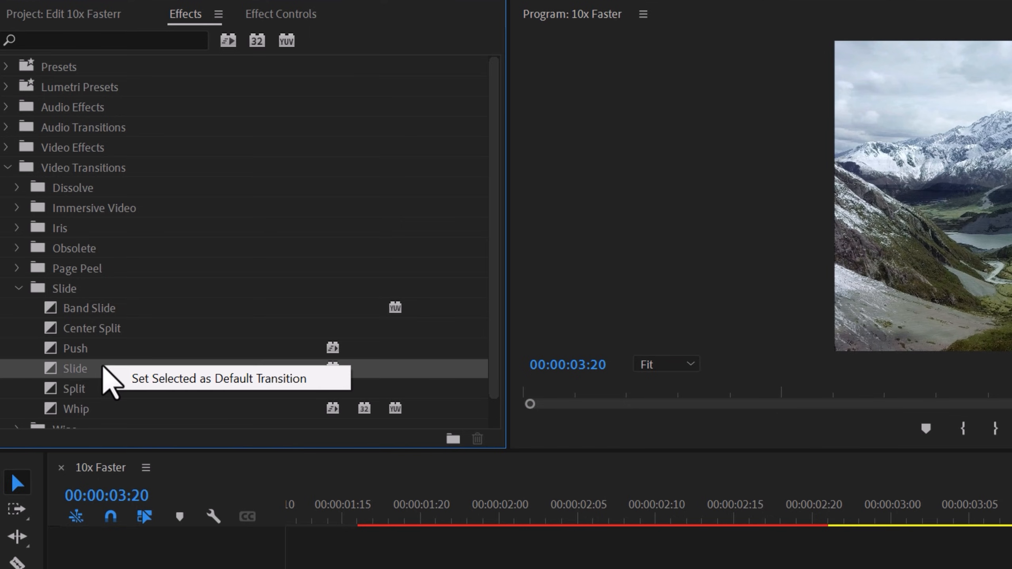
pyautogui.click(303, 379)
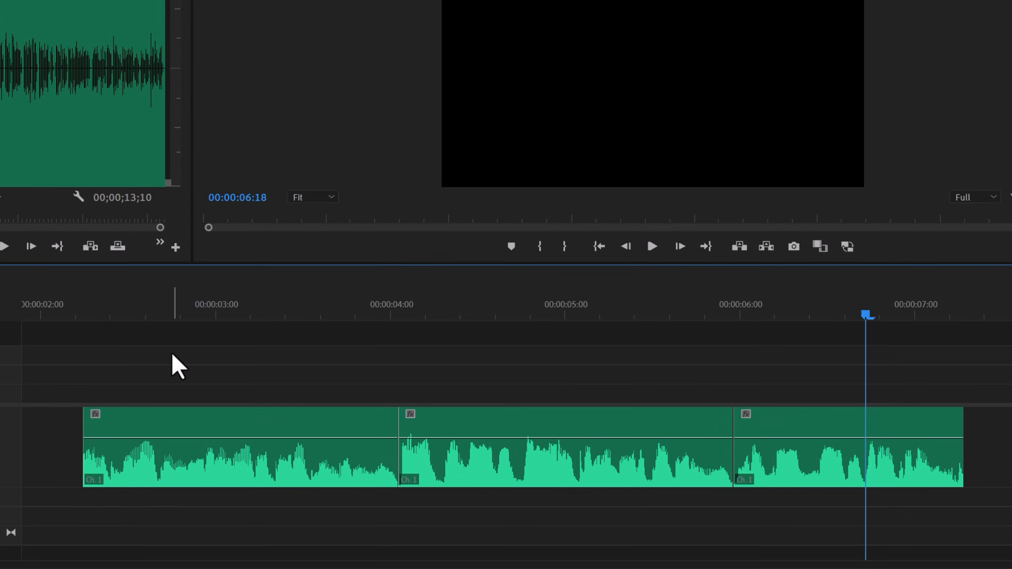
# - Apply the default Exponential Fade audio transition to all three A1 clips and play them back
pyautogui.hotkey('ctrl', 'a')
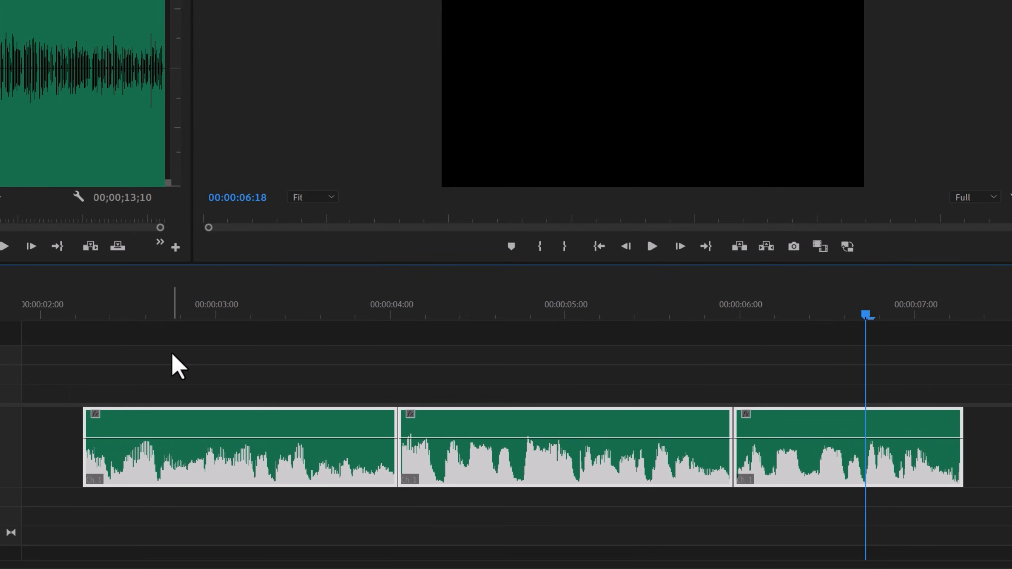
pyautogui.hotkey('ctrl', 'shift', 'd')
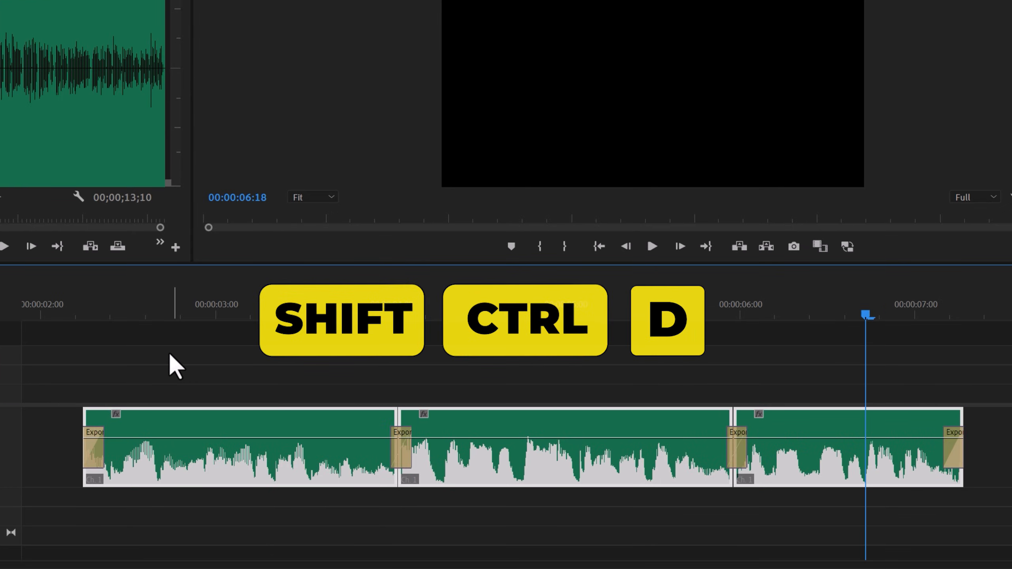
pyautogui.click(80, 315)
pyautogui.press('space')
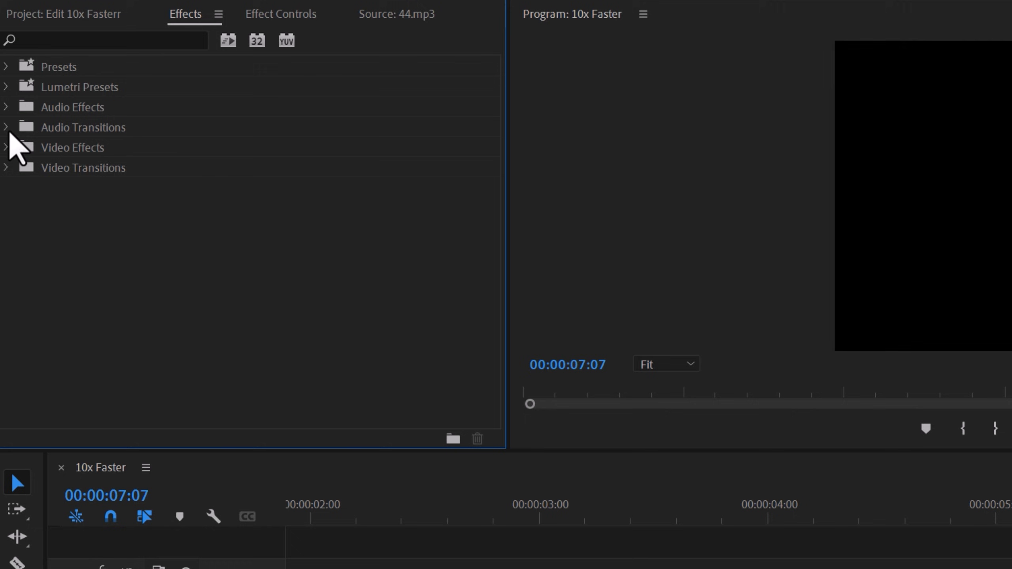
# - Show the available Crossfade audio transitions and open the Timeline preferences
pyautogui.click(5, 130)
pyautogui.click(16, 148)
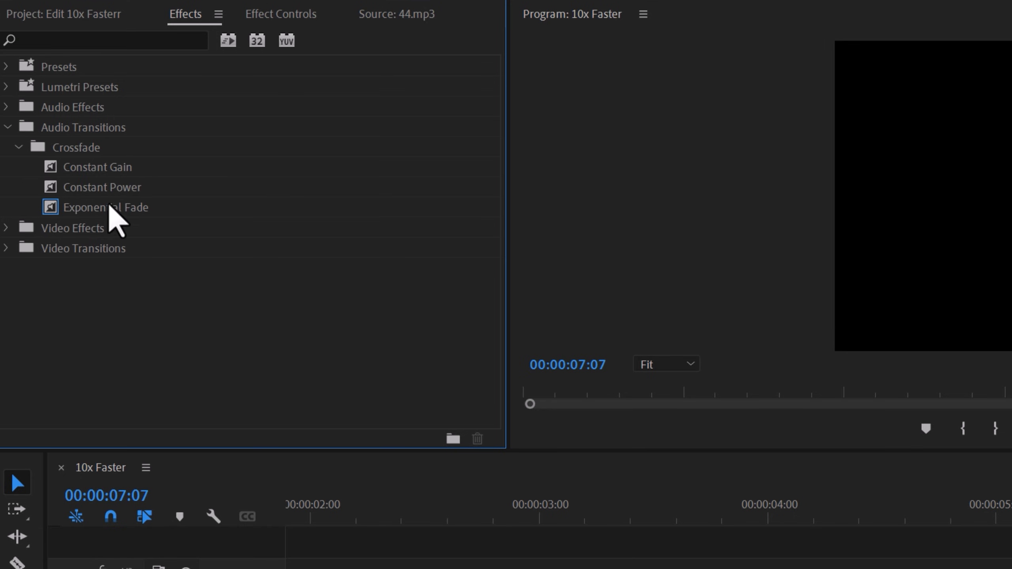
pyautogui.click(24, 19)
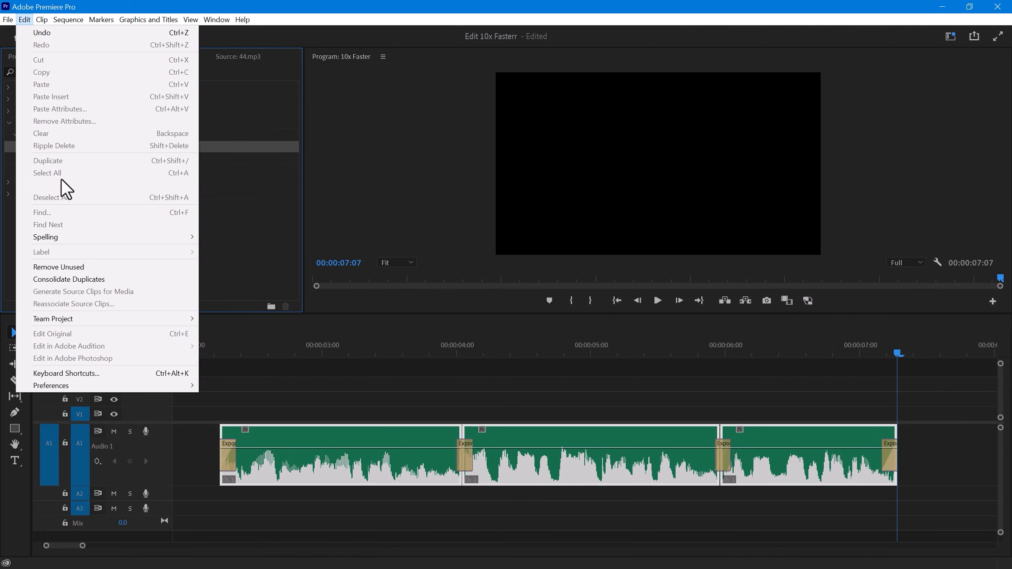
pyautogui.moveTo(171, 384)
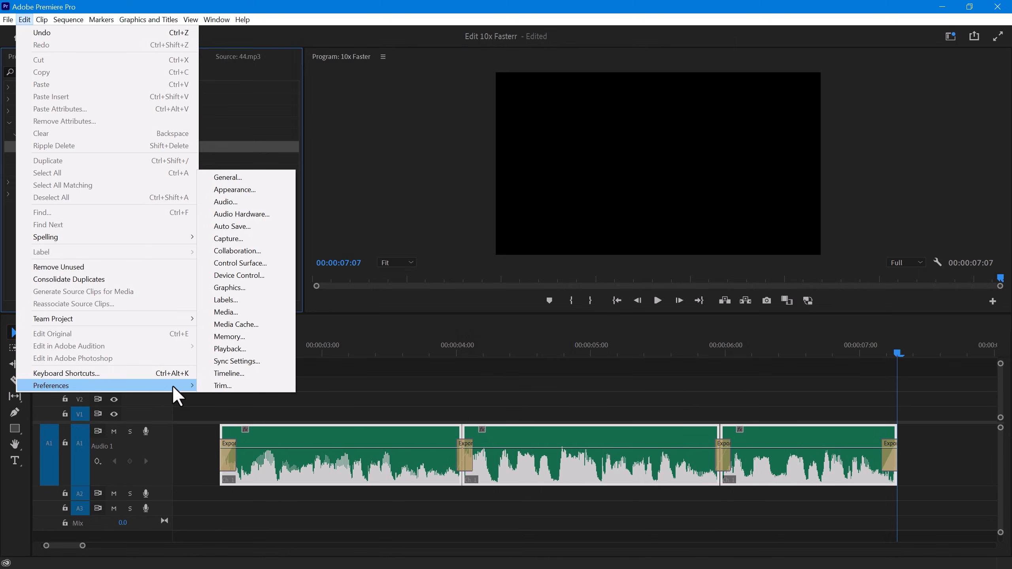
pyautogui.click(235, 374)
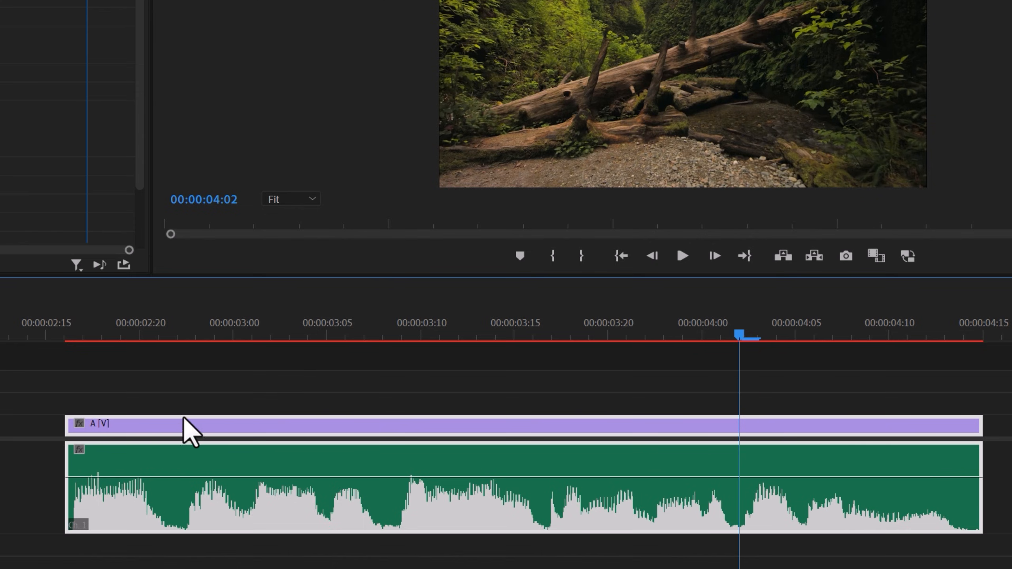
# - Set clip A's speed to 80% with Reverse Speed, Maintain Audio Pitch and Ripple Edit, Shifting Trailing Clips enabled
pyautogui.hotkey('ctrl', 'r')
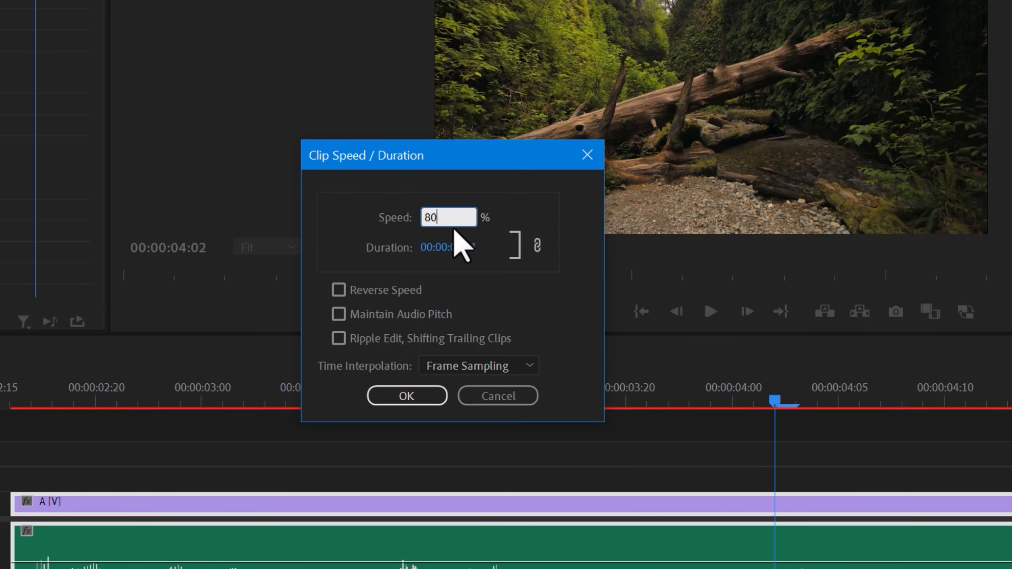
pyautogui.click(338, 290)
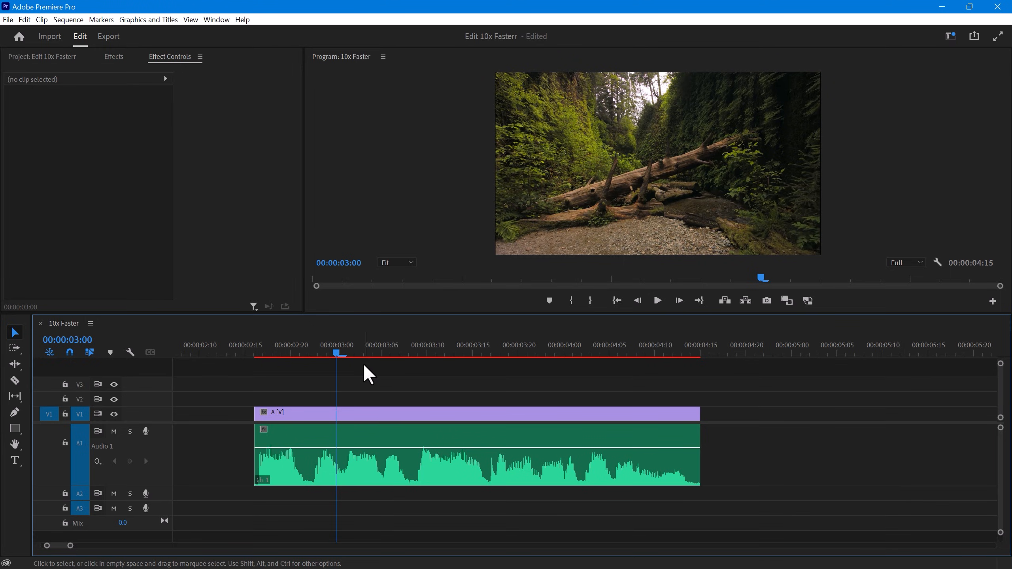
# - Rate-stretch clip A and its audio to end at about 00:00:06:08, and play back the slowed result
pyautogui.press('r')
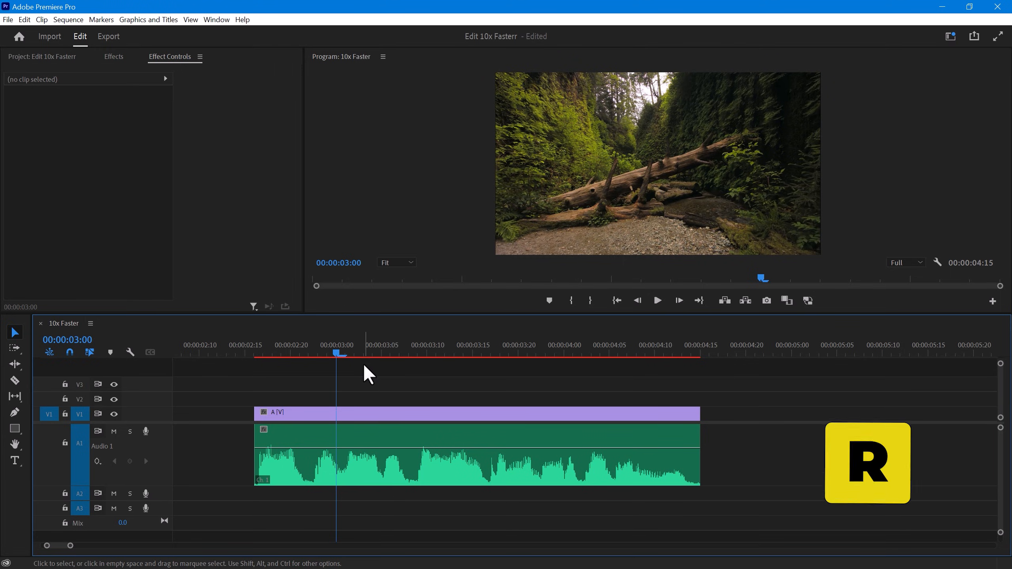
pyautogui.moveTo(700, 414); pyautogui.dragTo(885, 414)
pyautogui.scroll(-2, 777, 402)
pyautogui.scroll(-3, 795, 427)
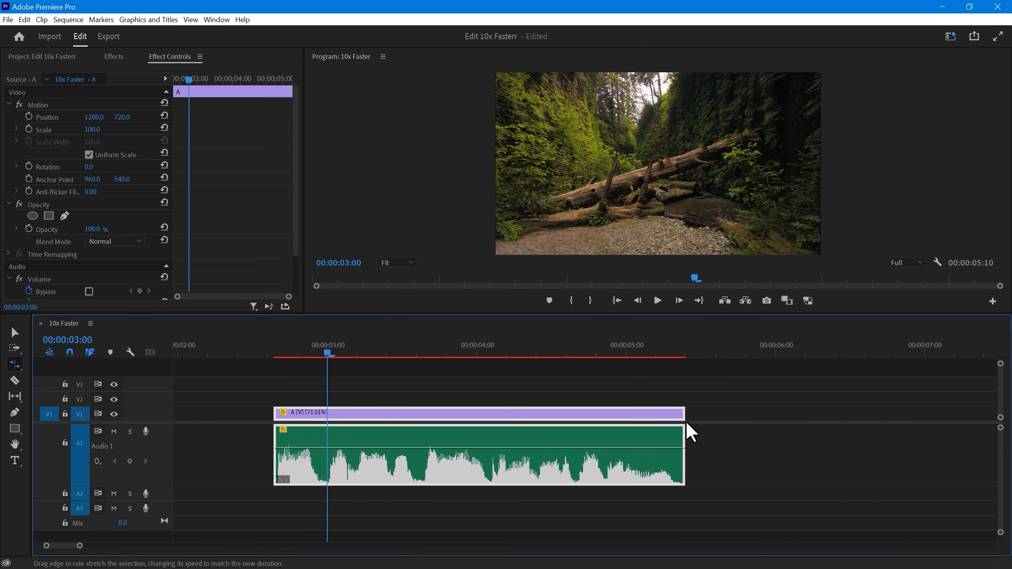
pyautogui.moveTo(682, 414); pyautogui.dragTo(821, 413)
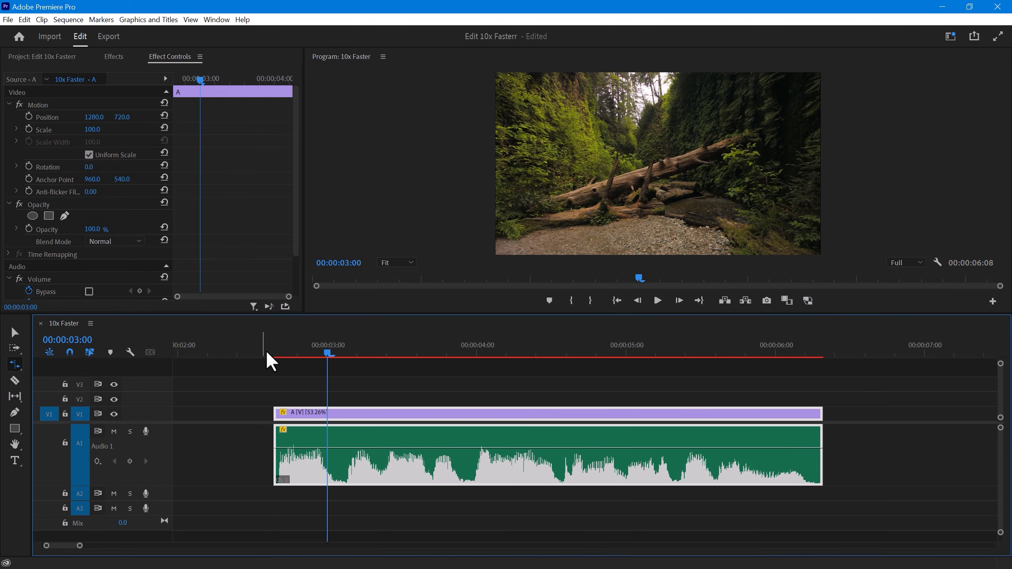
pyautogui.click(280, 352)
pyautogui.press('space')
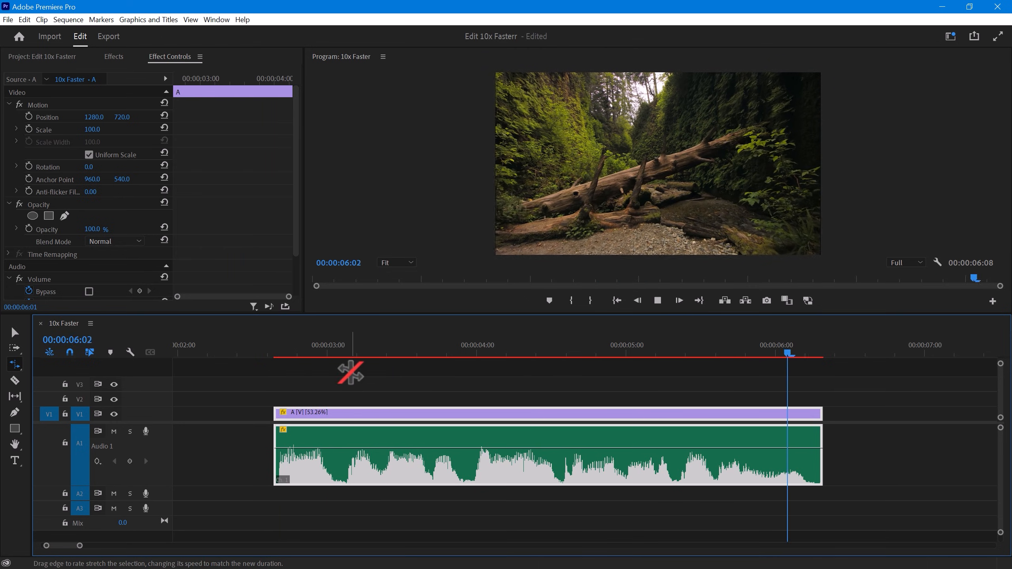
pyautogui.press('space')
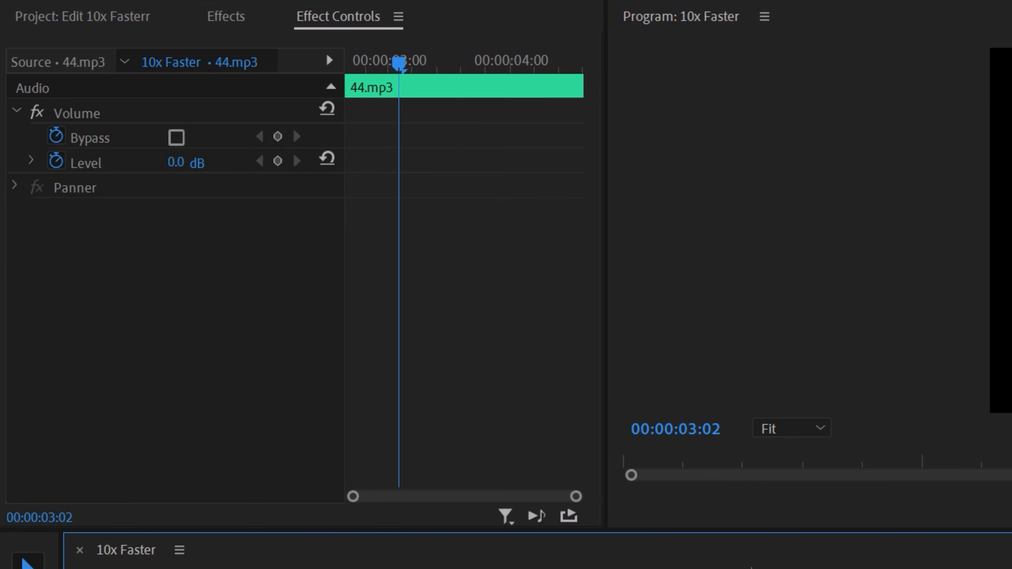
# - Lower the volume level of the 44.mp3 clip in small increments to -7.0 dB, and raise it to 1.0 dB
pyautogui.press('[')
pyautogui.press('[')
pyautogui.press('[')
pyautogui.press('[')
pyautogui.press('[')
pyautogui.press('[')
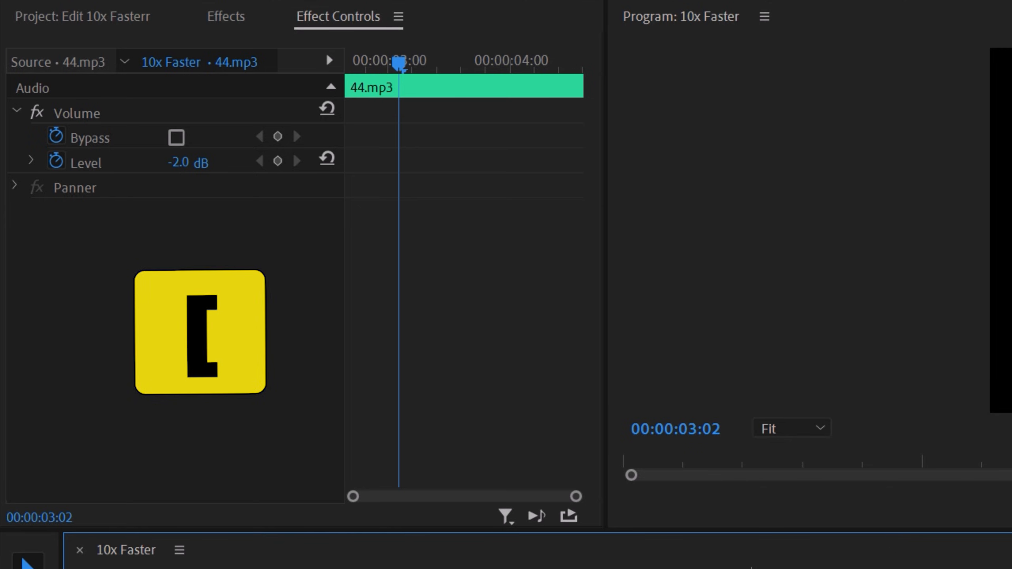
pyautogui.press('[')
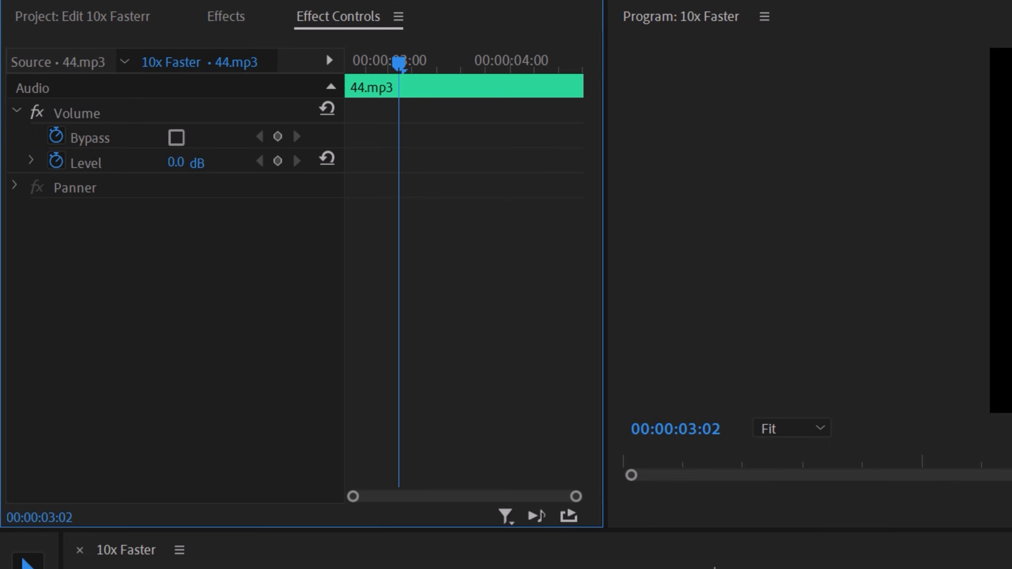
pyautogui.press(']')
pyautogui.press(']')
pyautogui.press(']')
pyautogui.press(']')
pyautogui.press(']')
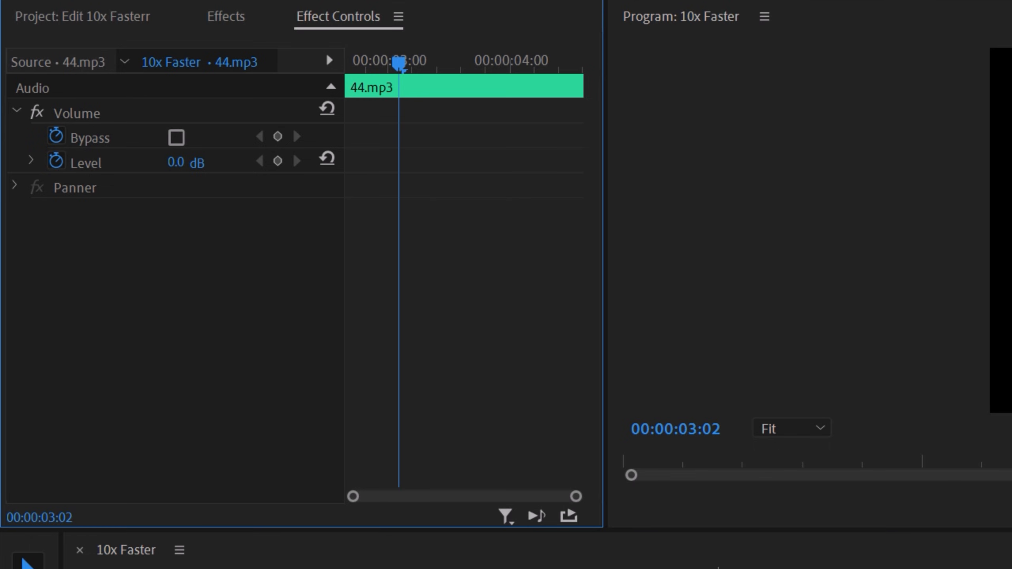
# - Lower the 44.mp3 clip's volume level in large increments to about -12 dB, and raise it again in large increments
pyautogui.hotkey('shift', '[')
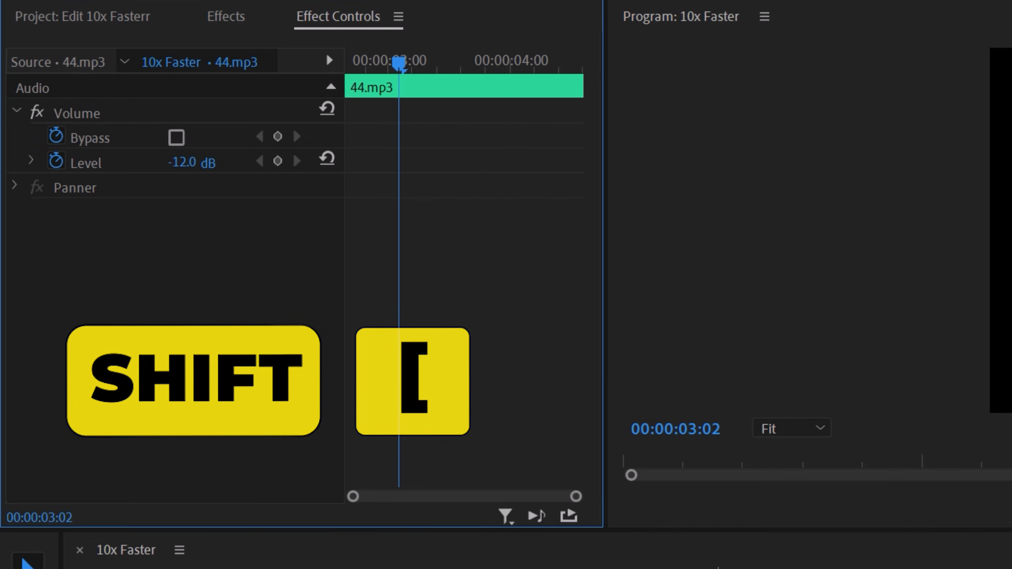
pyautogui.hotkey('shift', '[')
pyautogui.hotkey('shift', ']')
pyautogui.hotkey('shift', ']')
pyautogui.hotkey('shift', ']')
pyautogui.hotkey('shift', ']')
pyautogui.hotkey('shift', ']')
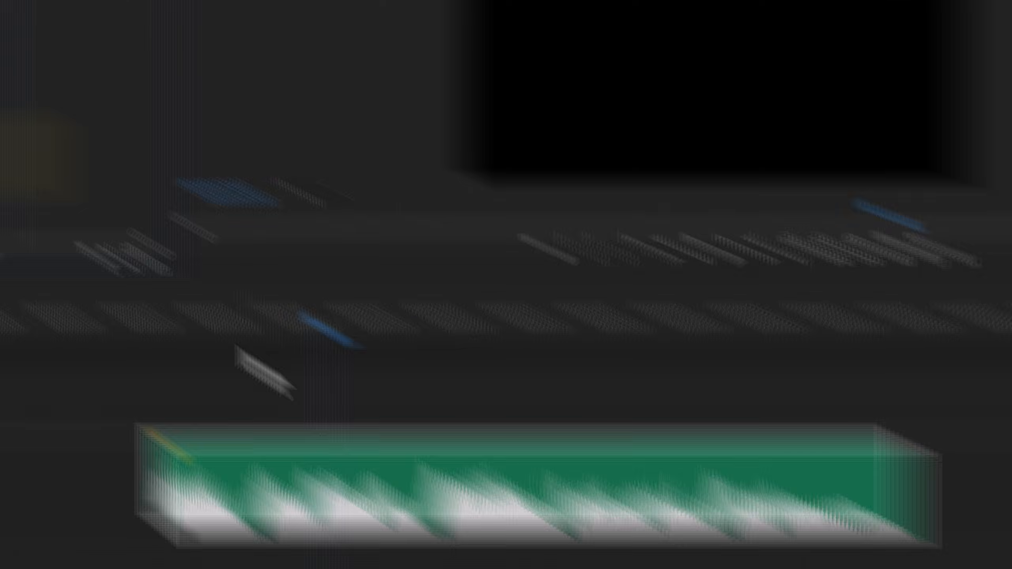
# - Normalize the A1 audio clip's max peak to 2 dB and play the clip from its start
pyautogui.click(373, 384)
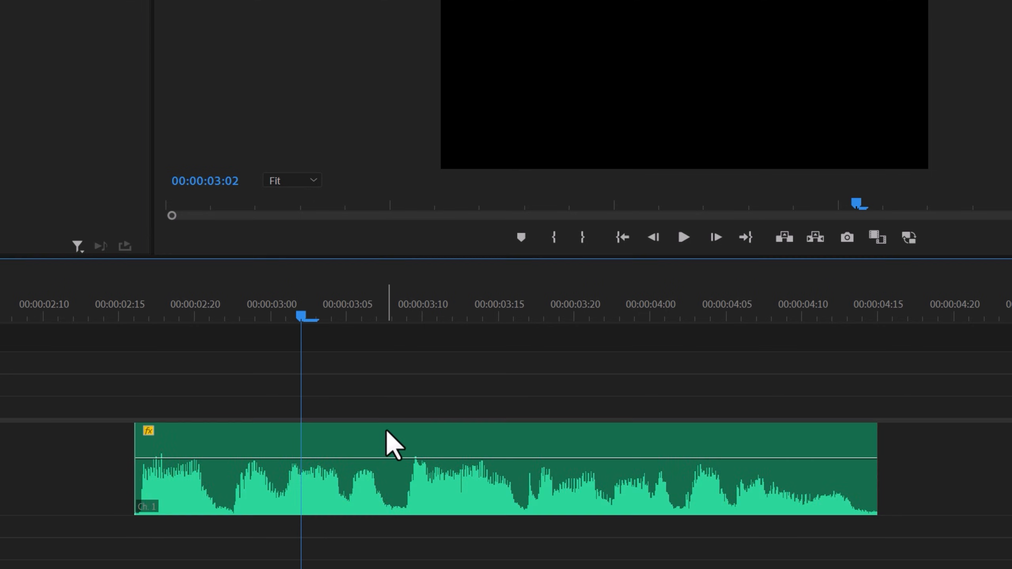
pyautogui.click(389, 441)
pyautogui.press('g')
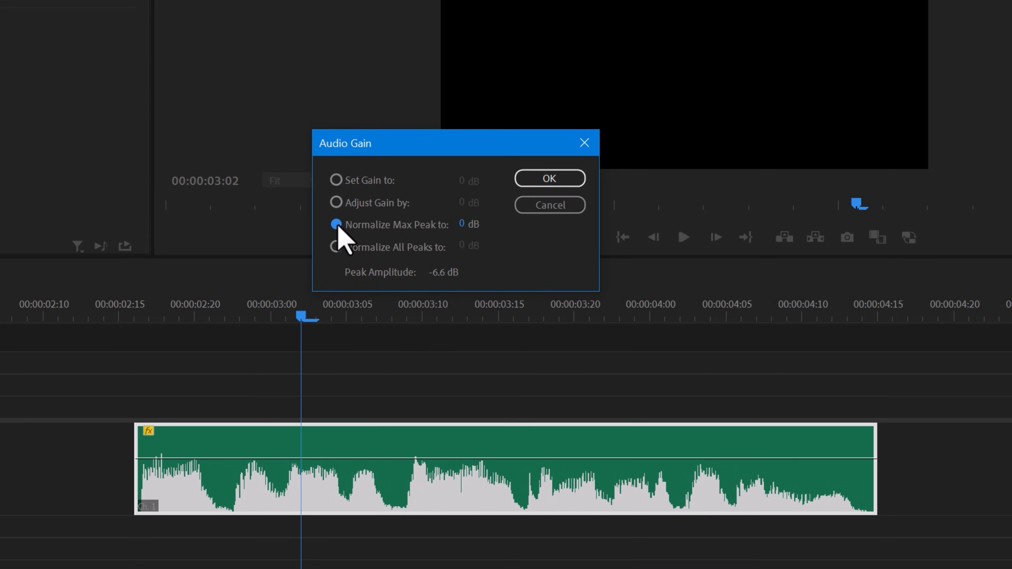
pyautogui.write('2')
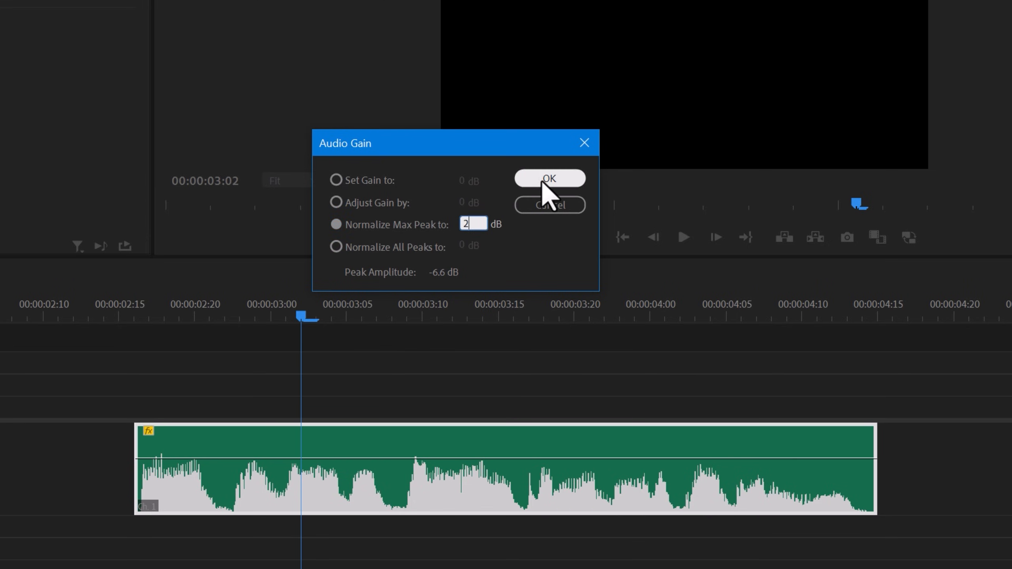
pyautogui.click(547, 180)
pyautogui.click(137, 315)
pyautogui.press('space')
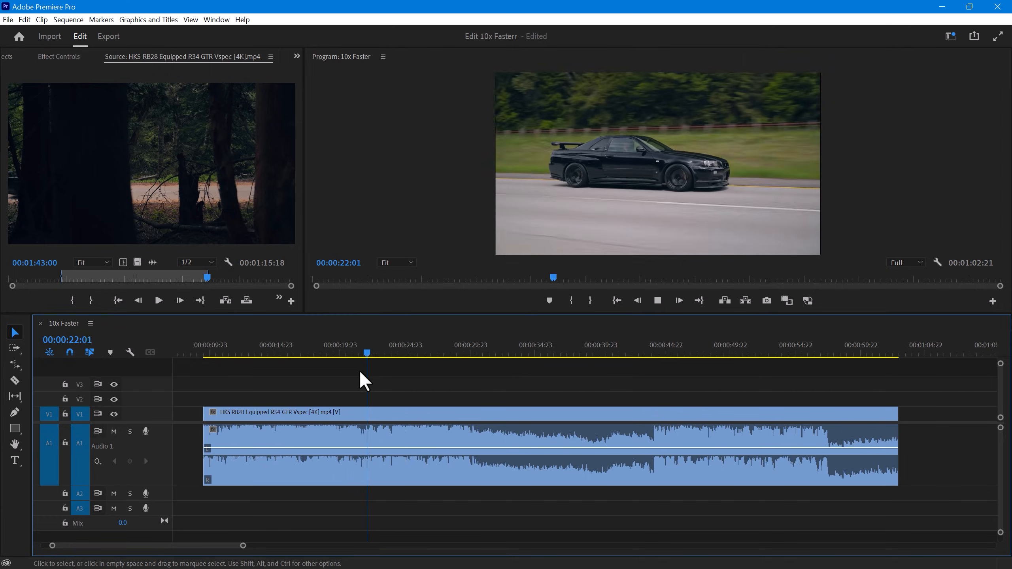
# - Play the car clip forward from near its start, stop it, play it backward, stop again and resume forward playback
pyautogui.moveTo(232, 347); pyautogui.dragTo(216, 346)
pyautogui.press('l')
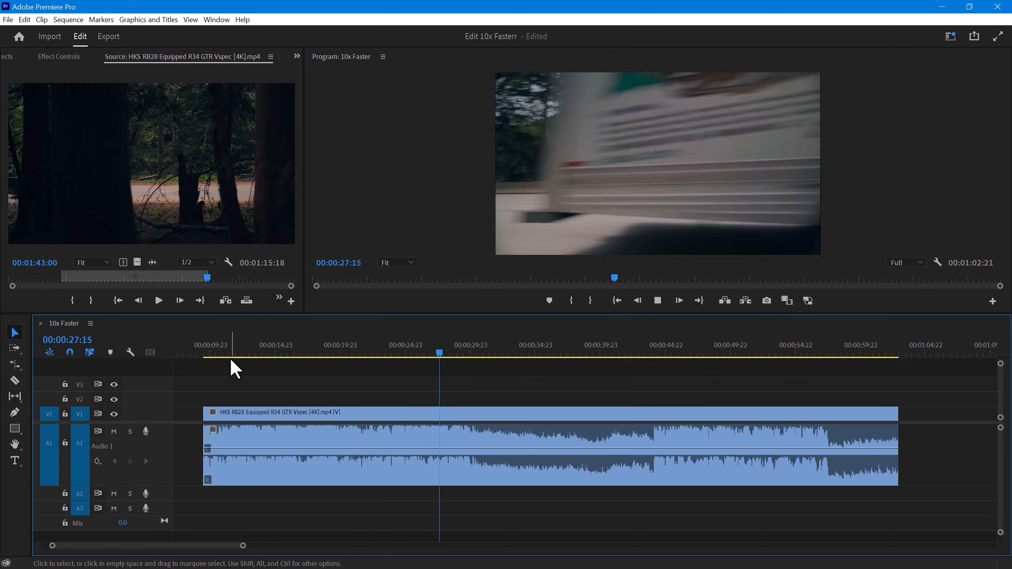
pyautogui.press('k')
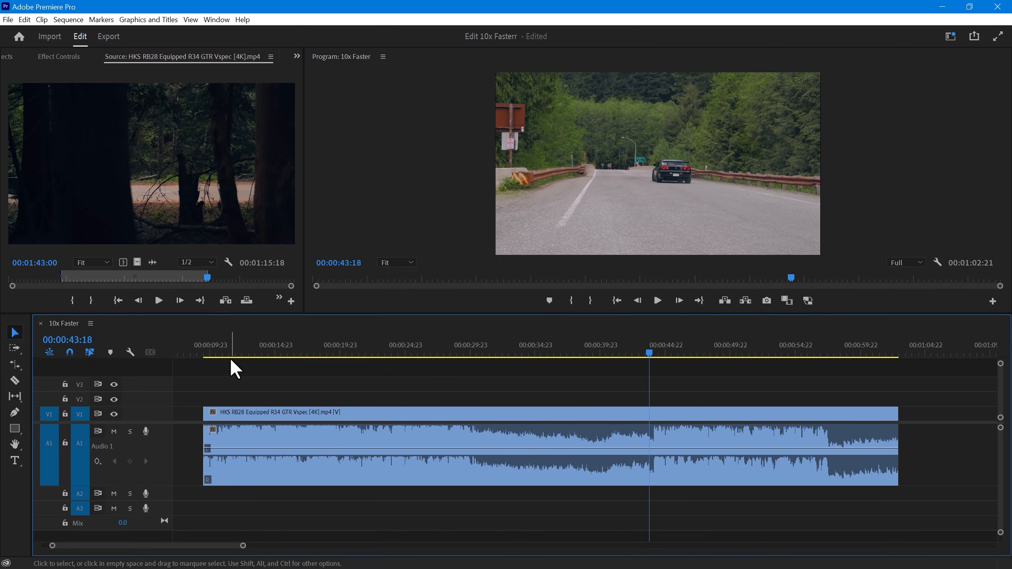
pyautogui.press('j')
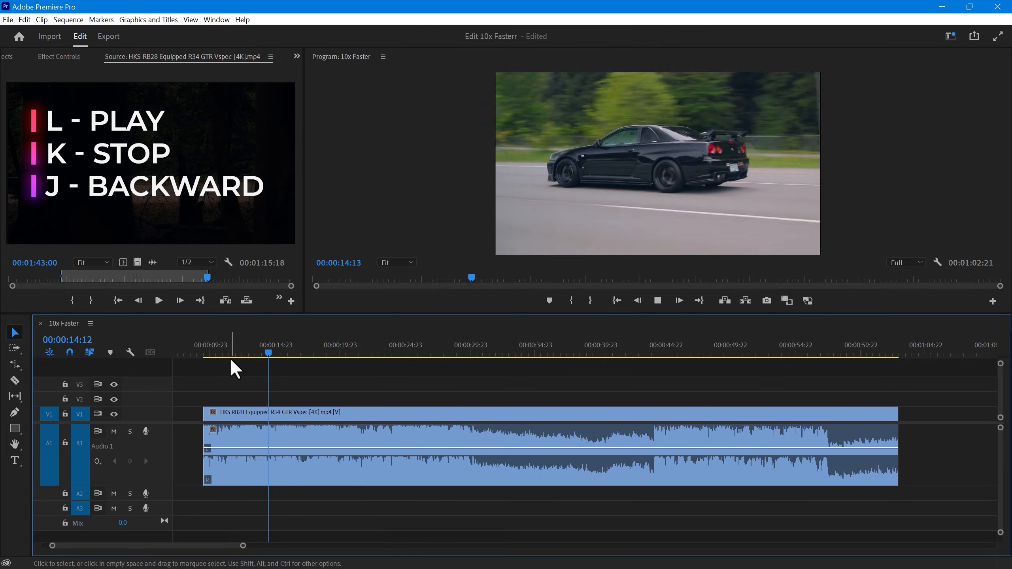
pyautogui.press('k')
pyautogui.press('l')
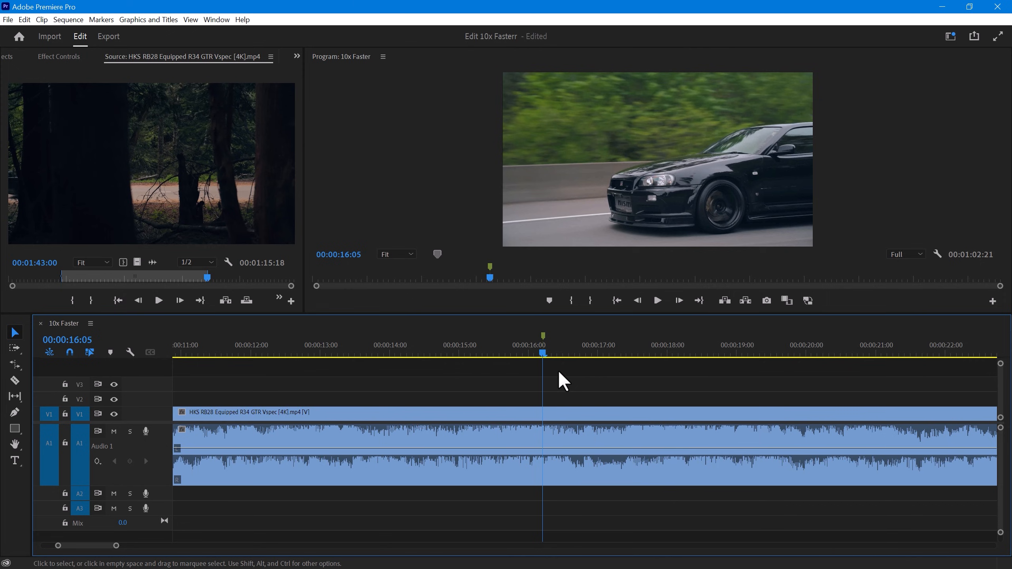
# - Add a yellow marker at 00:00:16:05 named "Lower third" with the comment "Add Insta Lower third", and extend it to end at 00:00:17:18
pyautogui.write('mm')
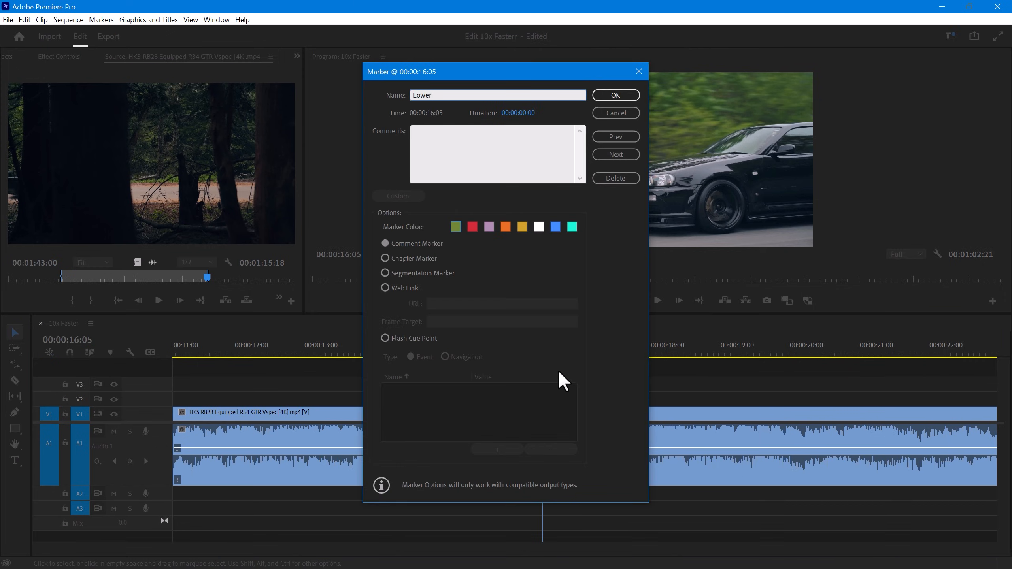
pyautogui.click(523, 136)
pyautogui.write('Add Insta Lower third')
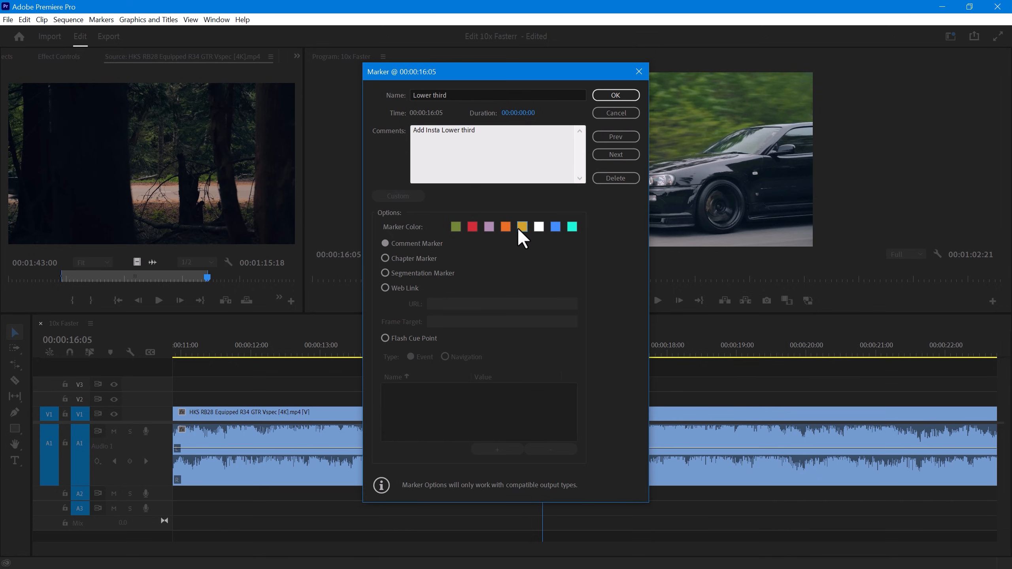
pyautogui.click(616, 95)
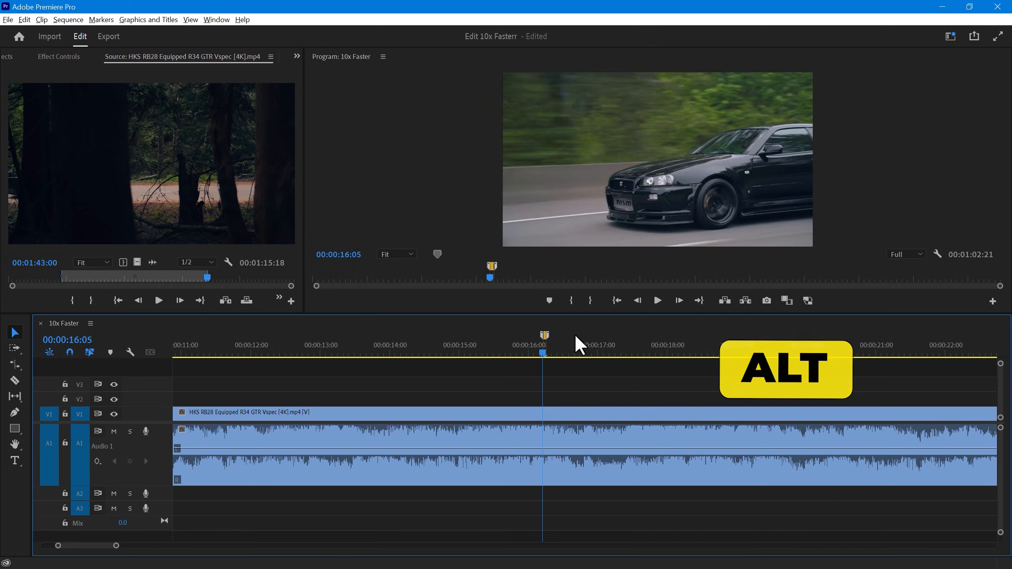
pyautogui.moveTo(574, 334); pyautogui.dragTo(653, 333)
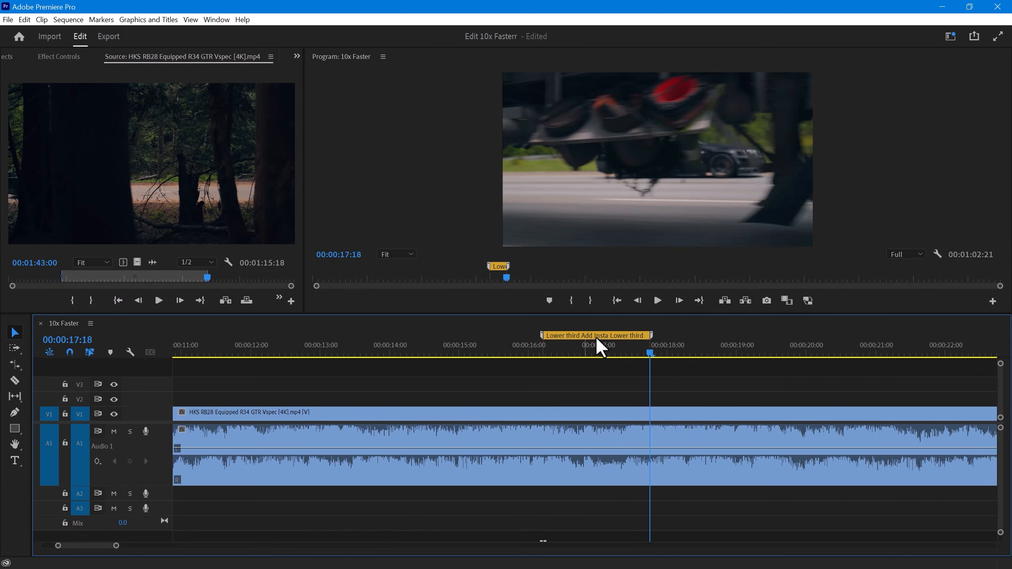
pyautogui.scroll(-3, 516, 369)
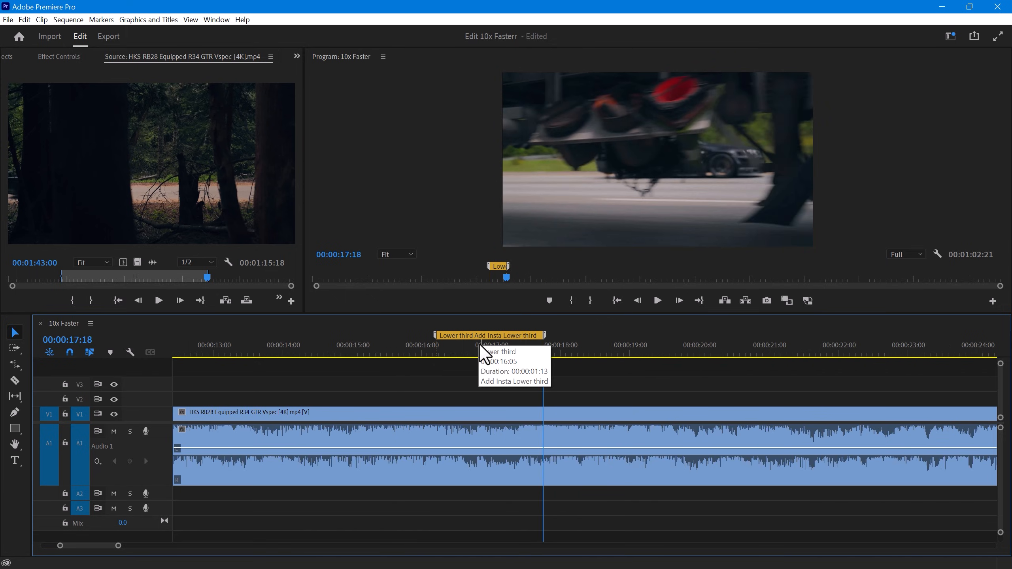